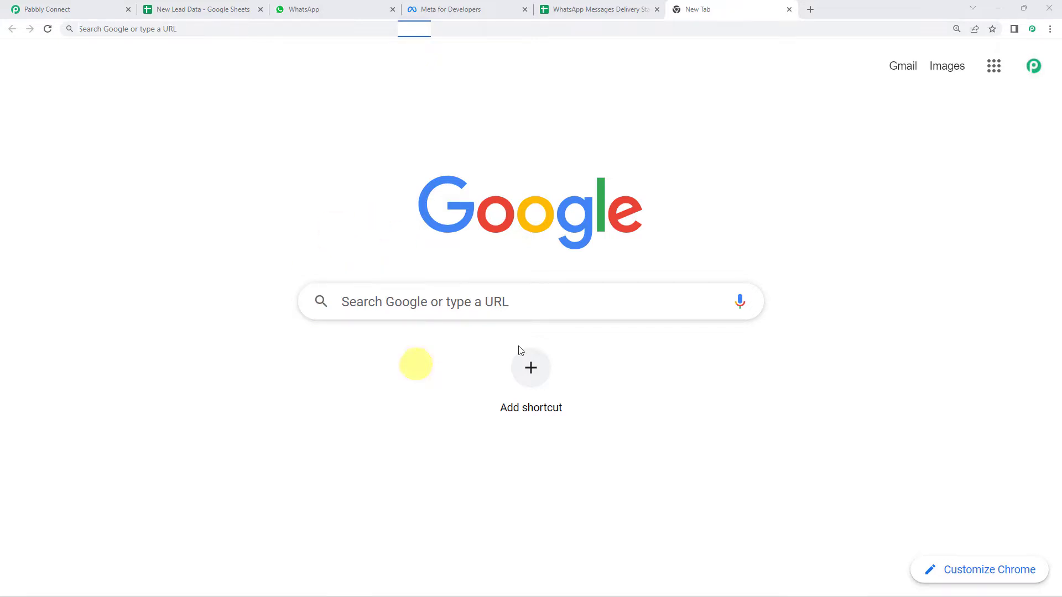
Go to pabbly.com, sign in, and launch the Pabbly Connect dashboard
type("pabbly")
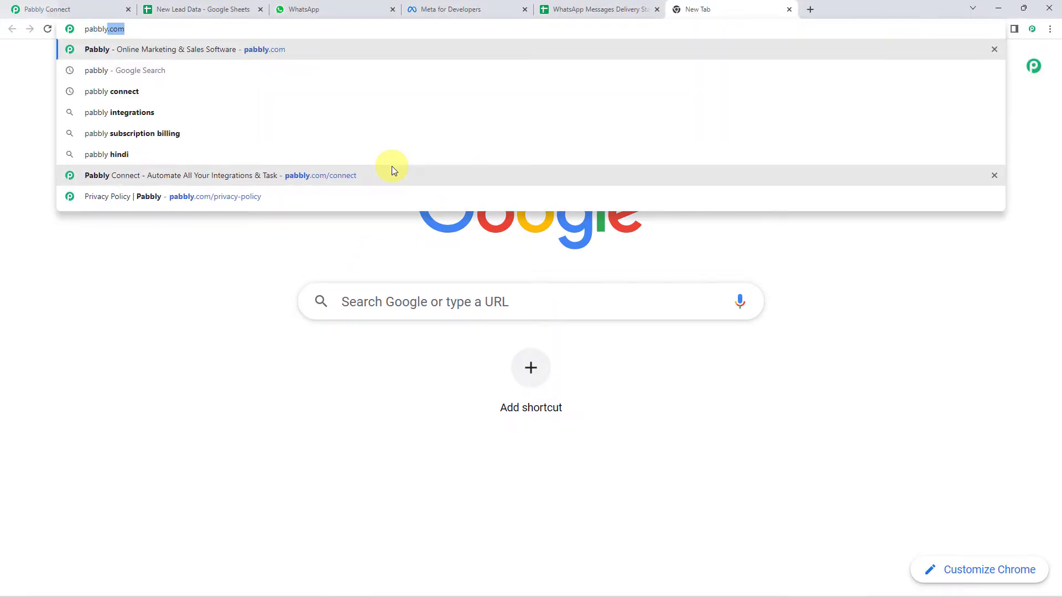
key("Return")
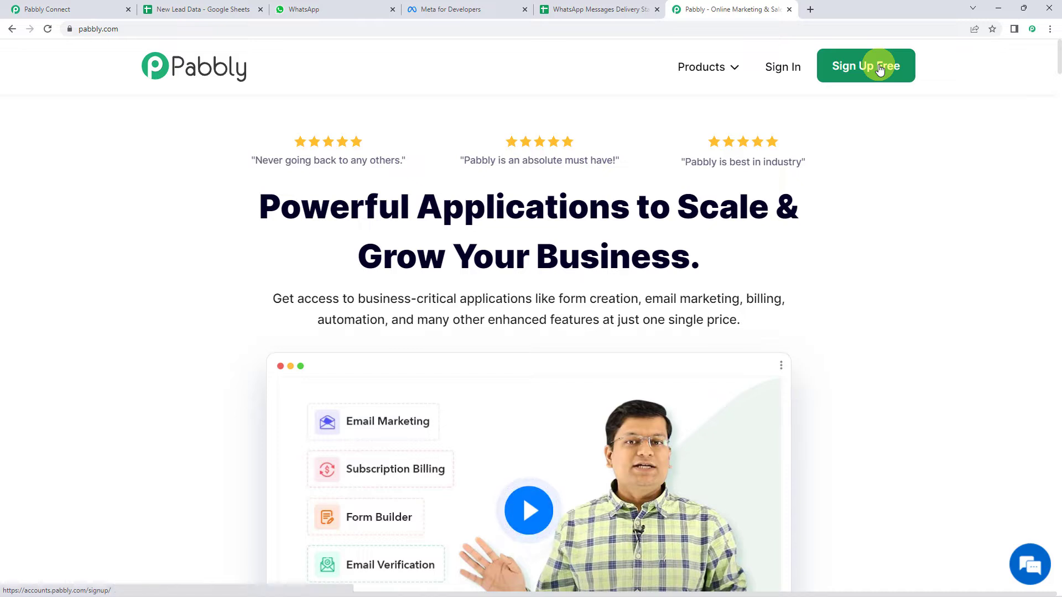
left_click(779, 75)
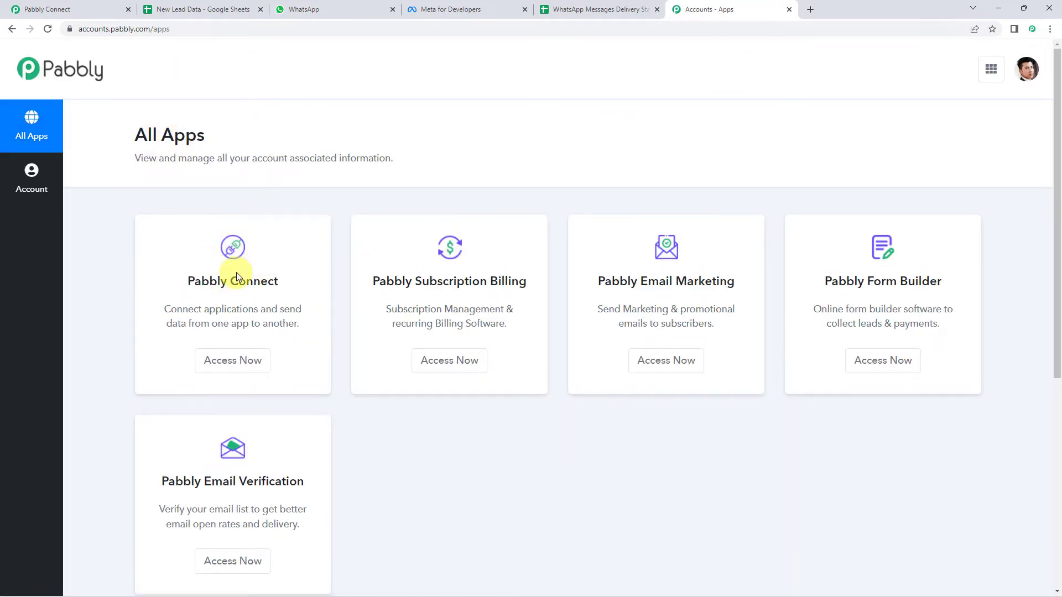
left_click(234, 363)
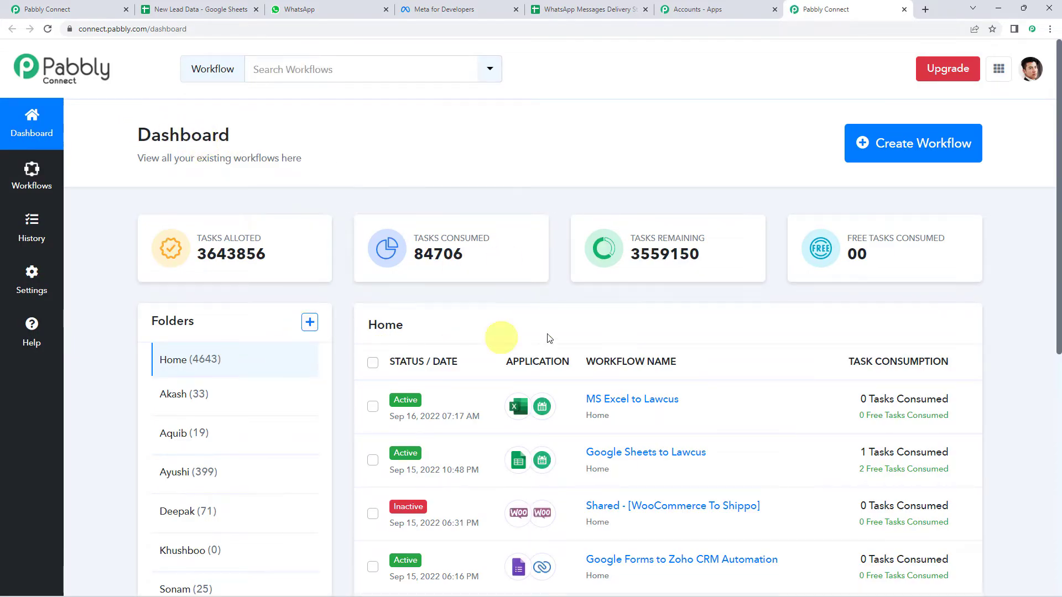
scroll(544, 329, "down", 6)
Create a workflow named 'Get WhatsApp Message Delivery Status to Google Sheets'
scroll(544, 328, "up", 6)
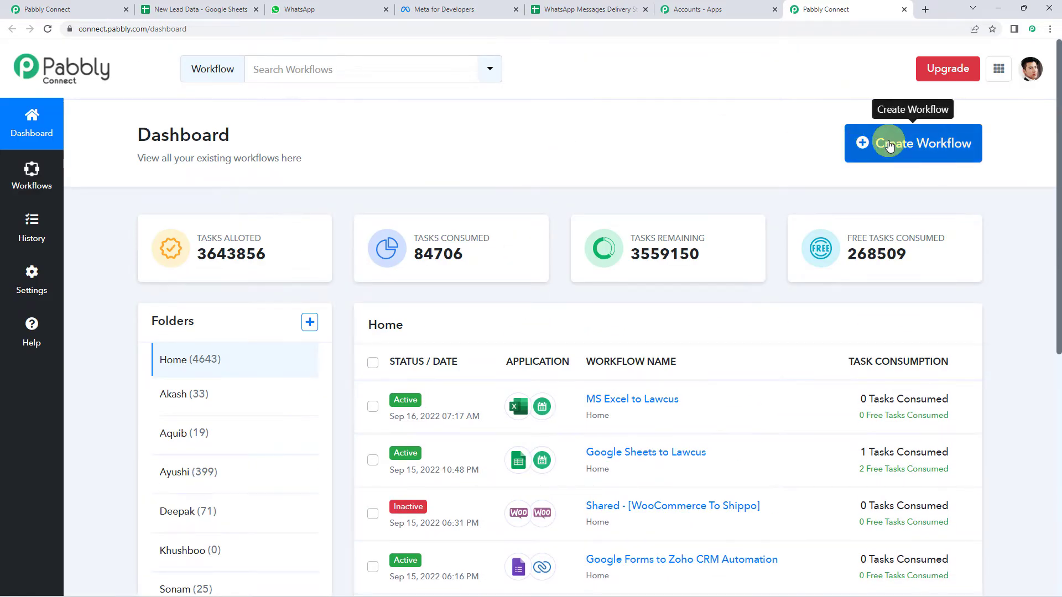
left_click(890, 145)
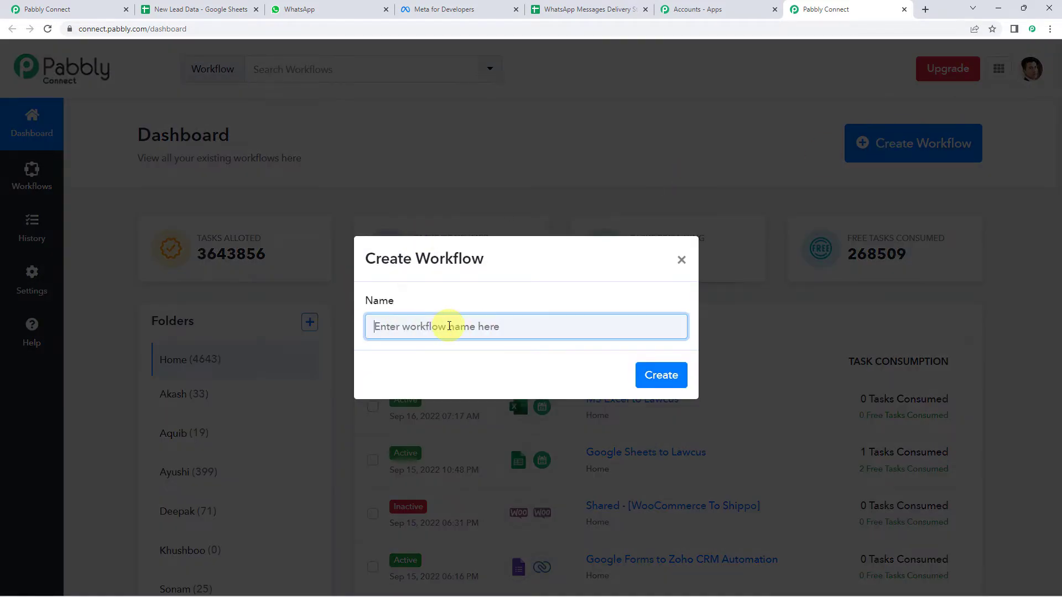
type("Get WhatsApp Message Delivery Status to Google Sheets")
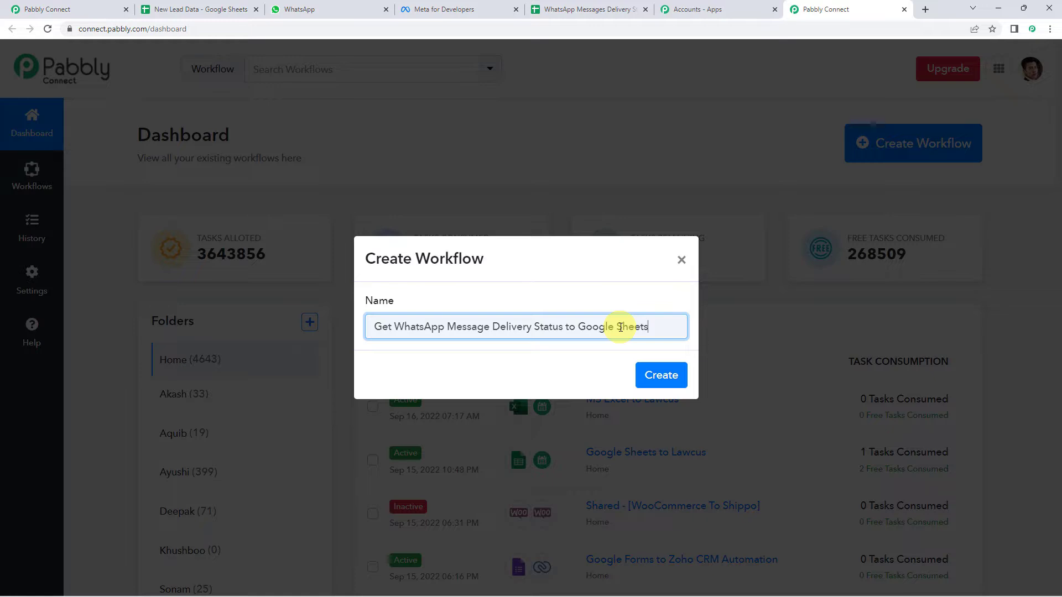
left_click(661, 375)
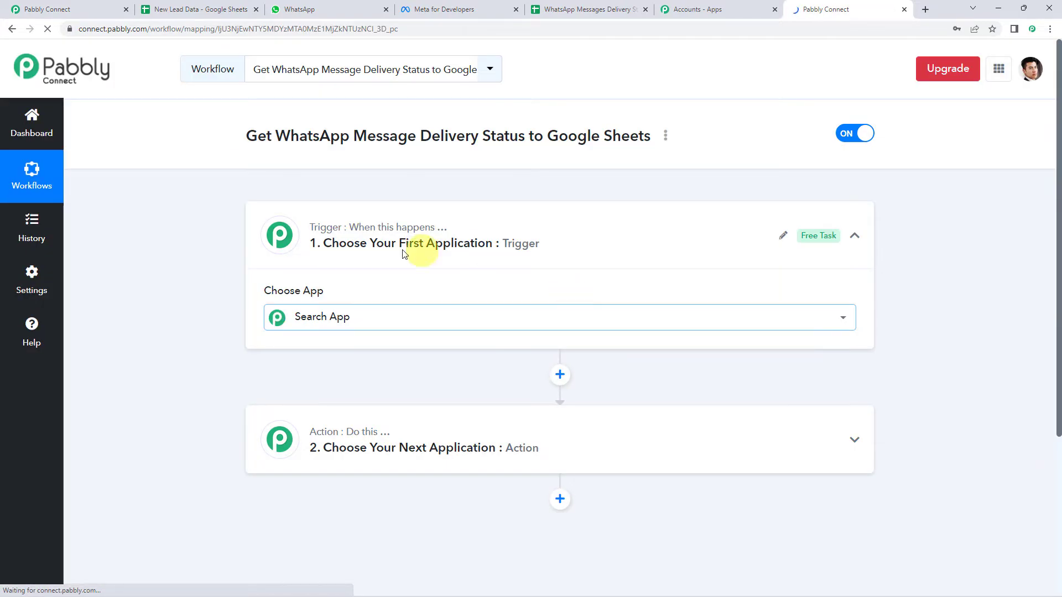
left_click(516, 312)
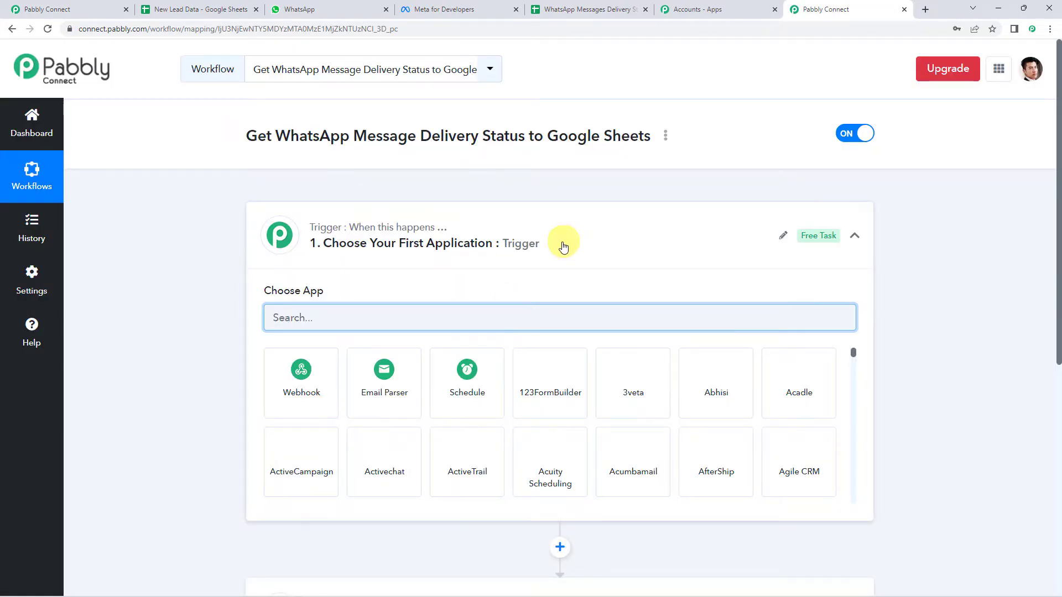
Search the trigger app list for 'wha' and choose WhatsApp Cloud API
left_click(561, 242)
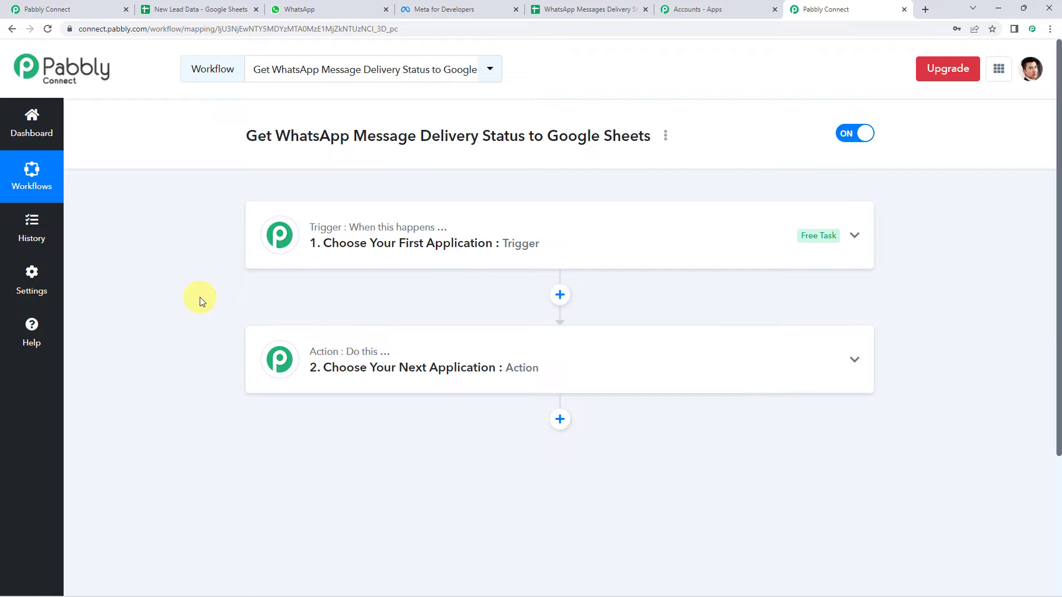
left_click(520, 232)
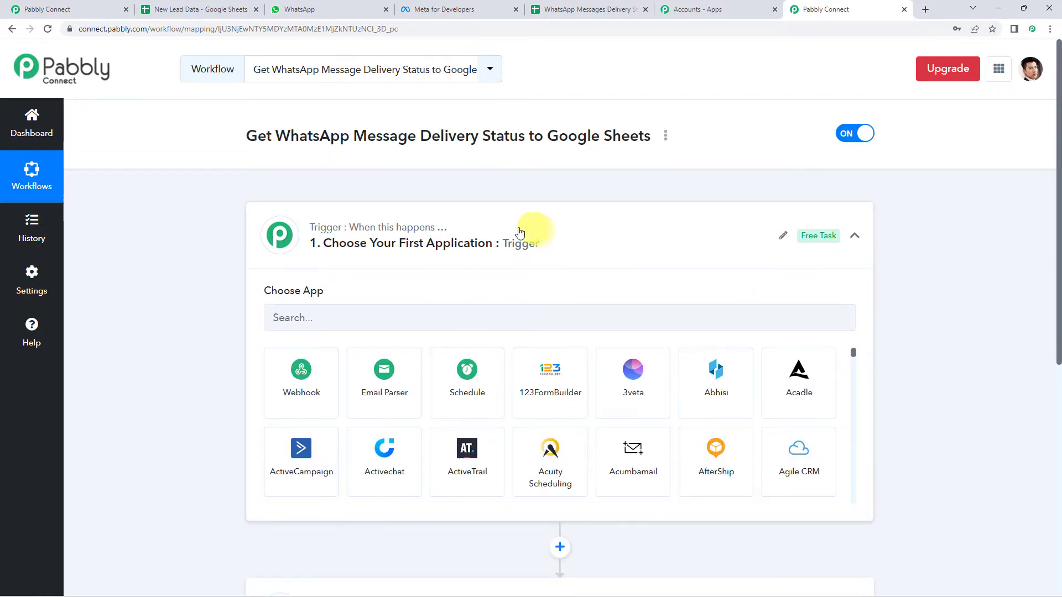
left_click(312, 317)
type("w")
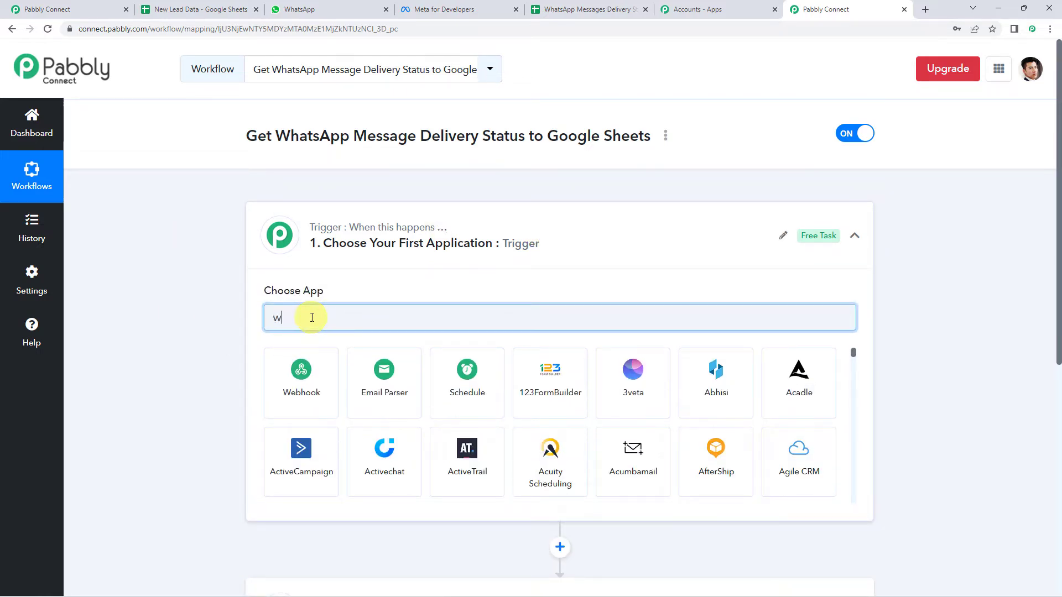
type("ht")
key("BackSpace")
type("a")
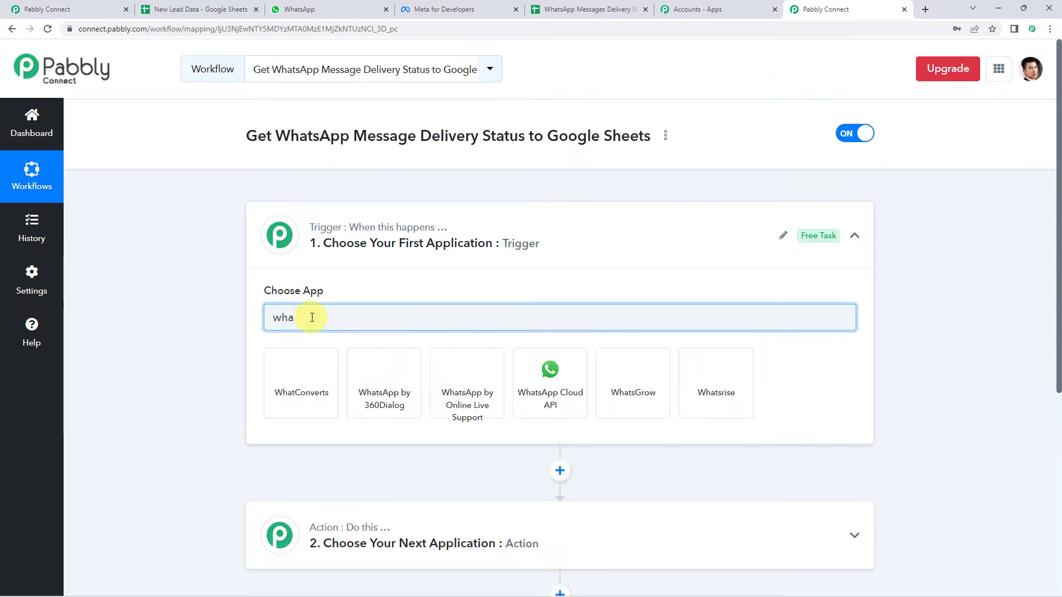
left_click(570, 390)
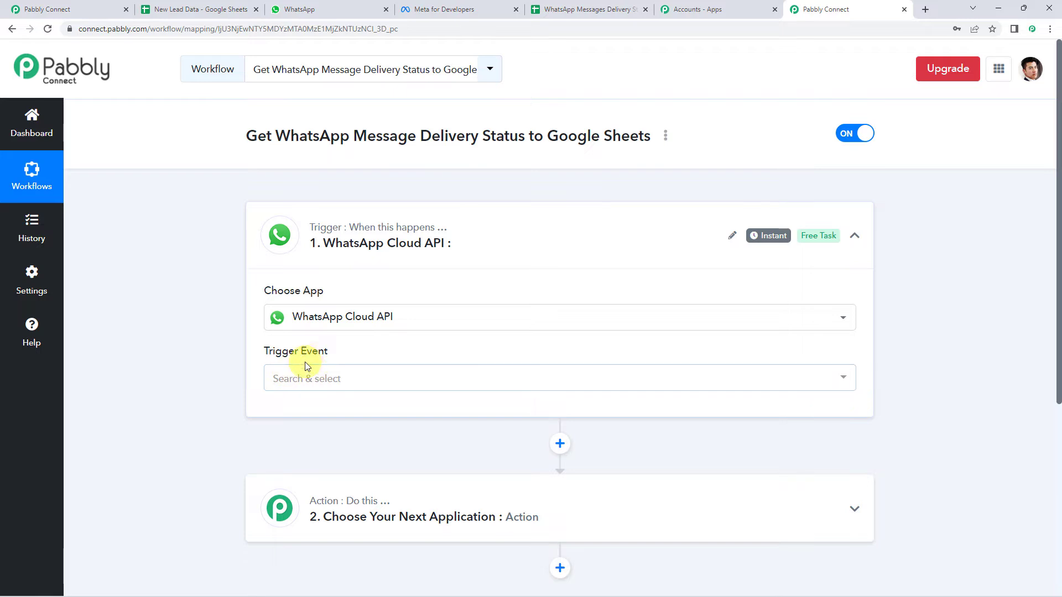
left_click(315, 379)
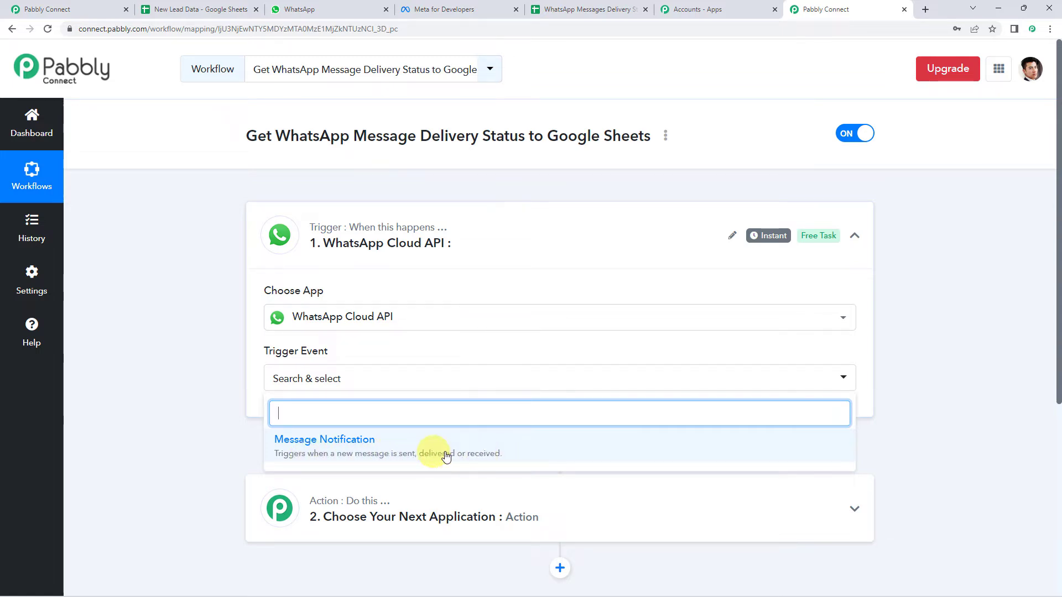
Choose Message Notification as the WhatsApp Cloud API trigger event
left_click(324, 444)
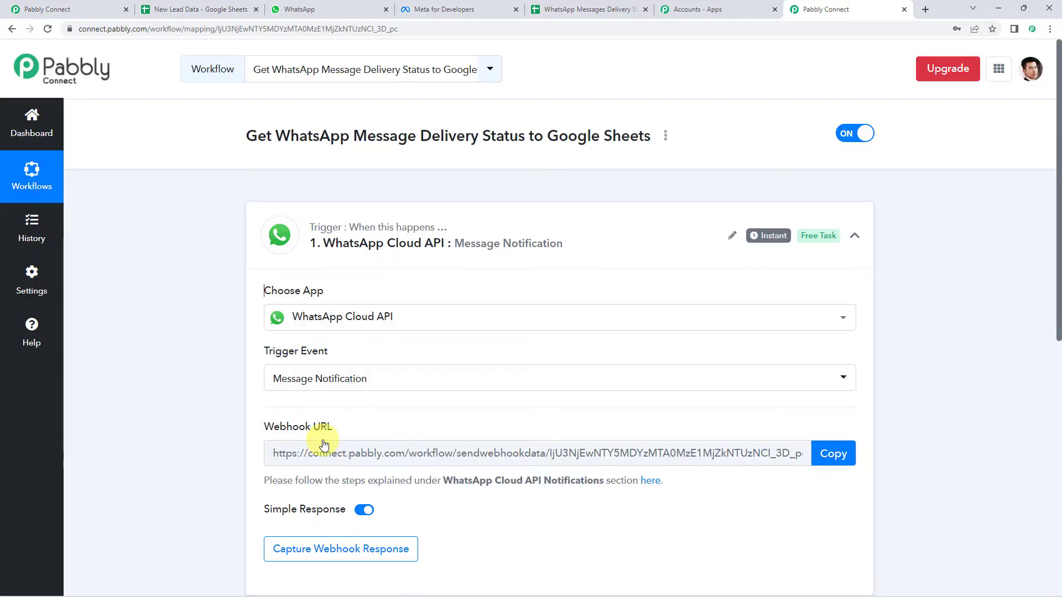
scroll(166, 396, "down", 2)
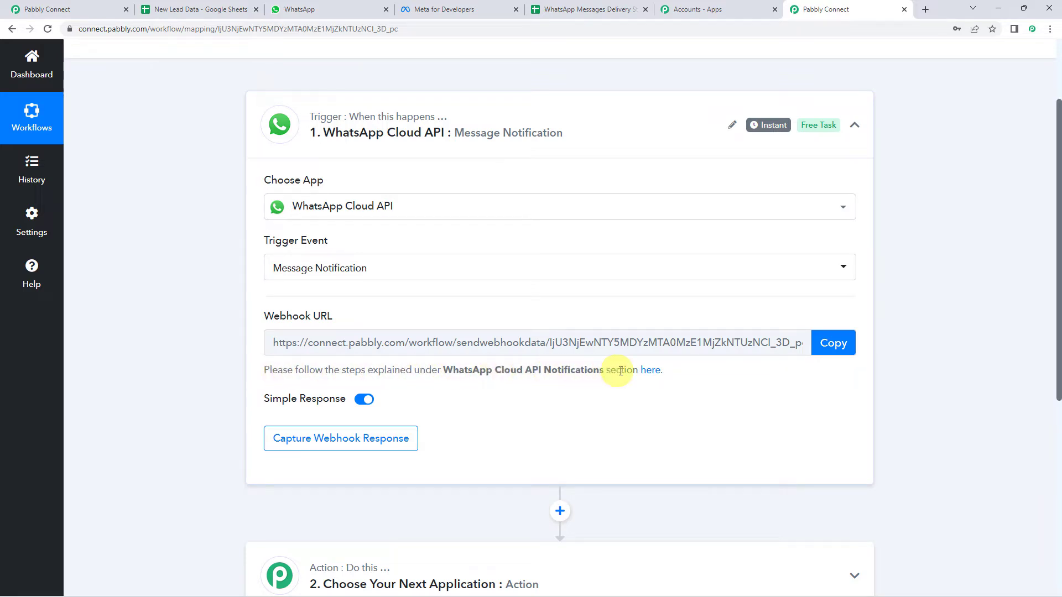
left_click(655, 376)
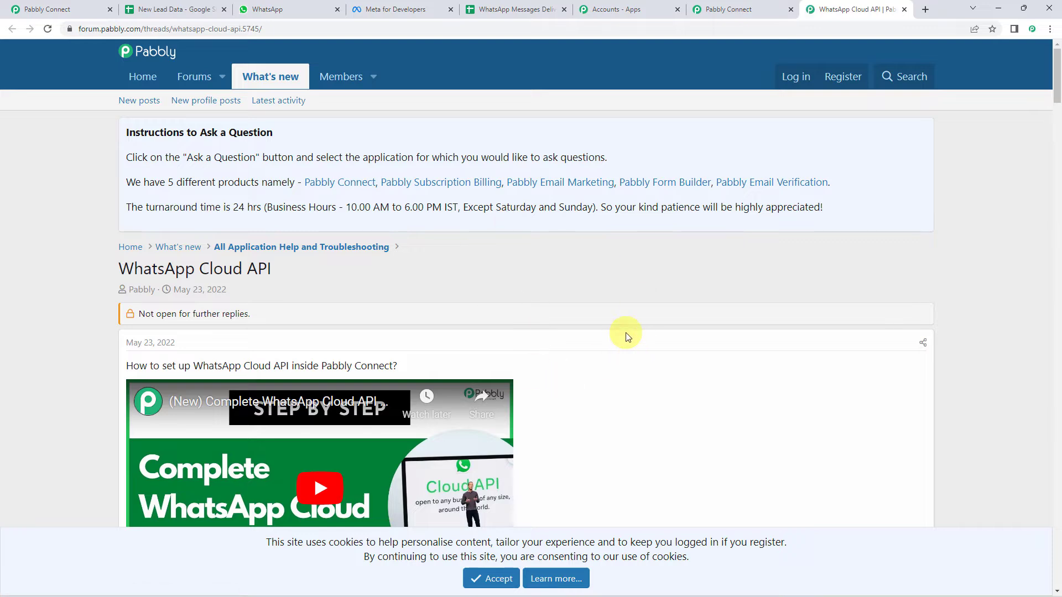
Read through the forum's WhatsApp Cloud API webhook setup instructions, then return to the workflow editor
scroll(626, 334, "down", 12)
scroll(628, 336, "down", 4)
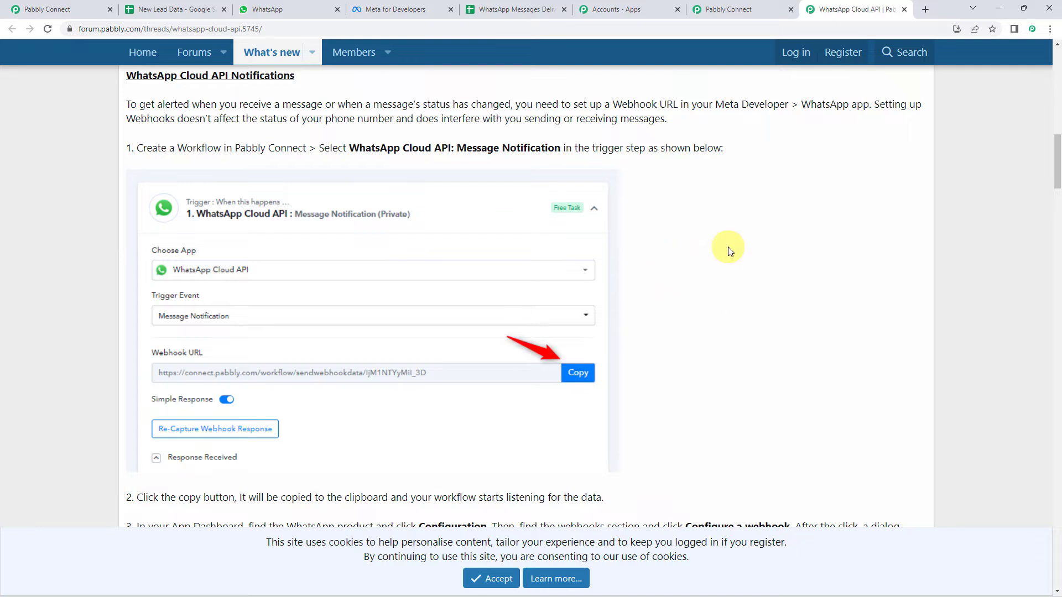
scroll(728, 250, "down", 8)
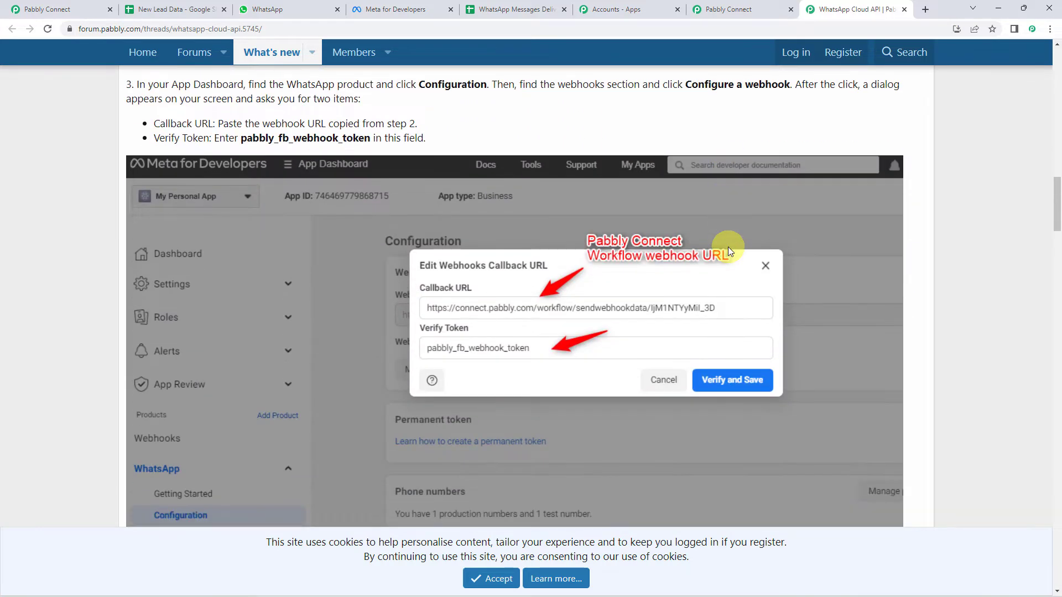
scroll(728, 181, "up", 3)
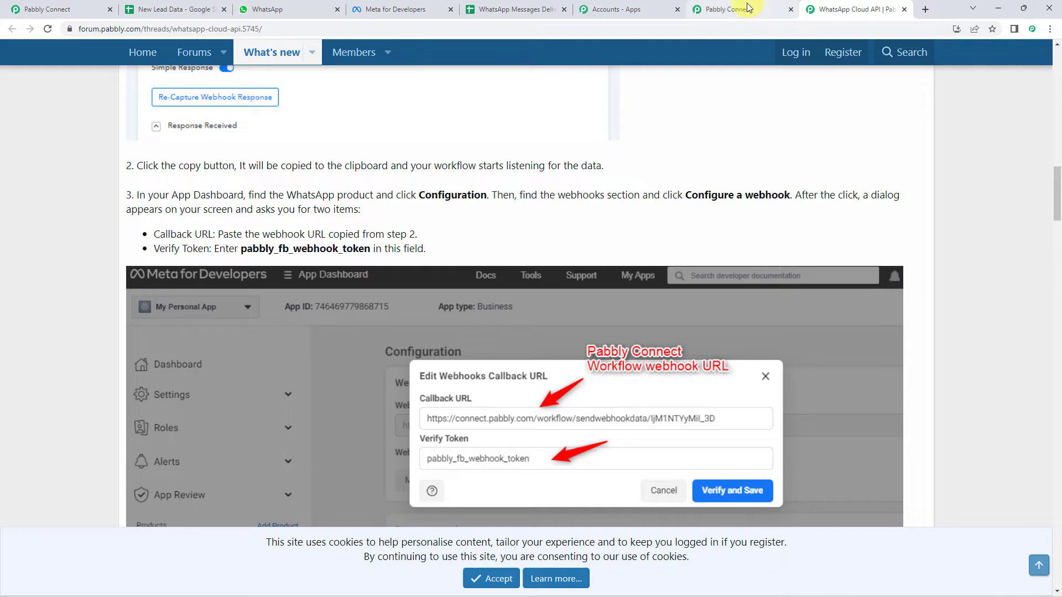
left_click(741, 9)
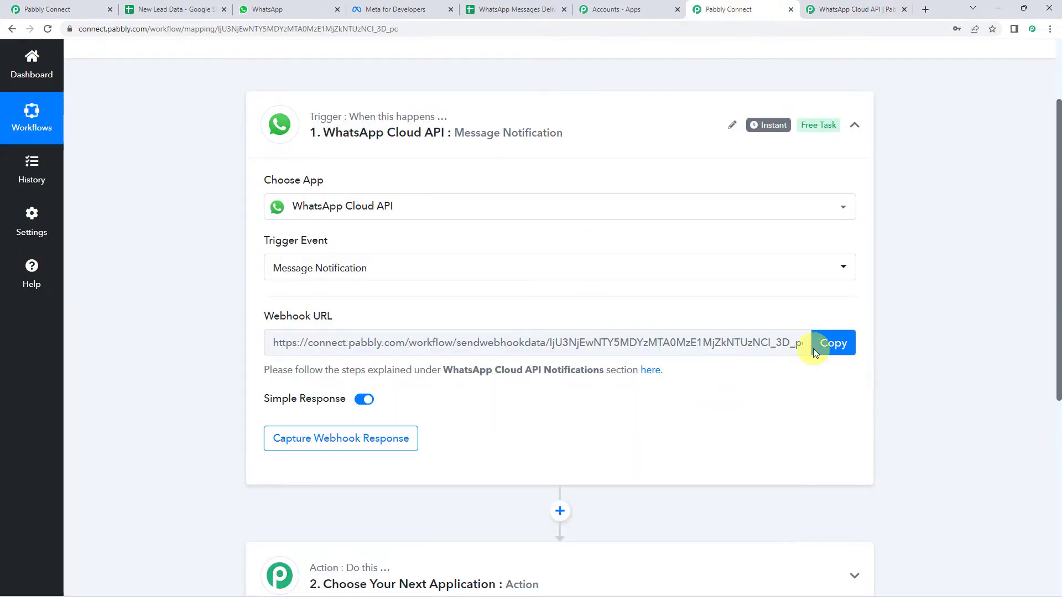
left_click(836, 347)
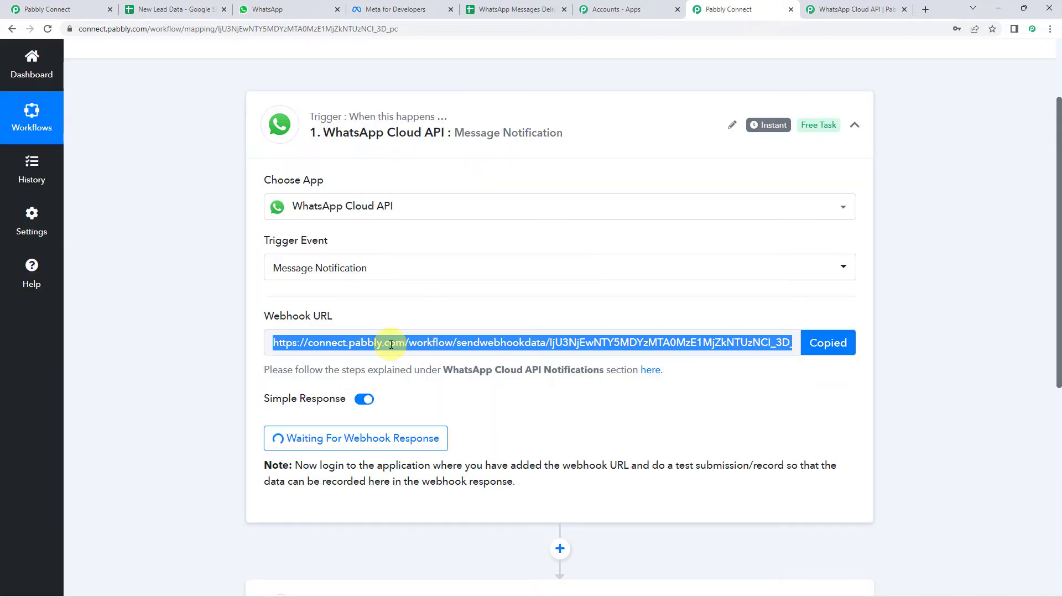
With the webhook URL copied, move to Meta for Developers and bring up the developer apps
left_click(398, 11)
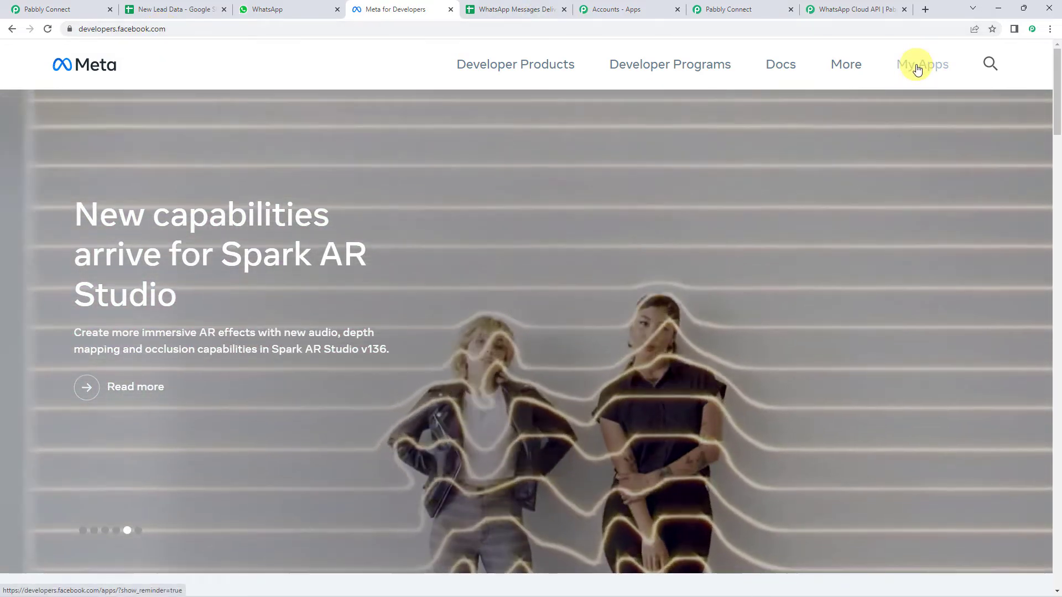
left_click(917, 68)
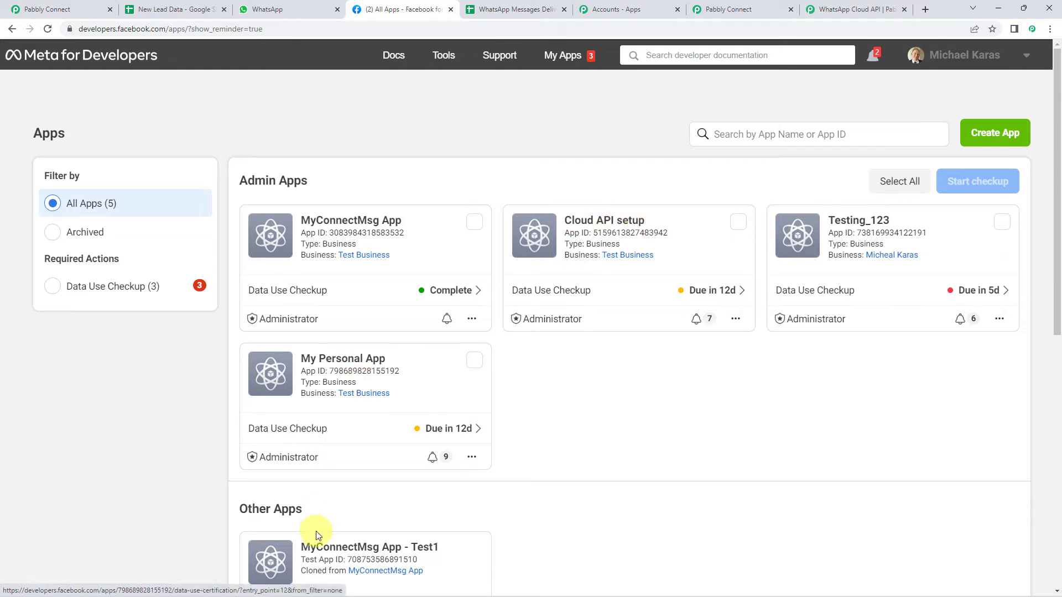
Open MyConnectMsg App's WhatsApp Configuration page and start editing the webhook callback URL
left_click(328, 224)
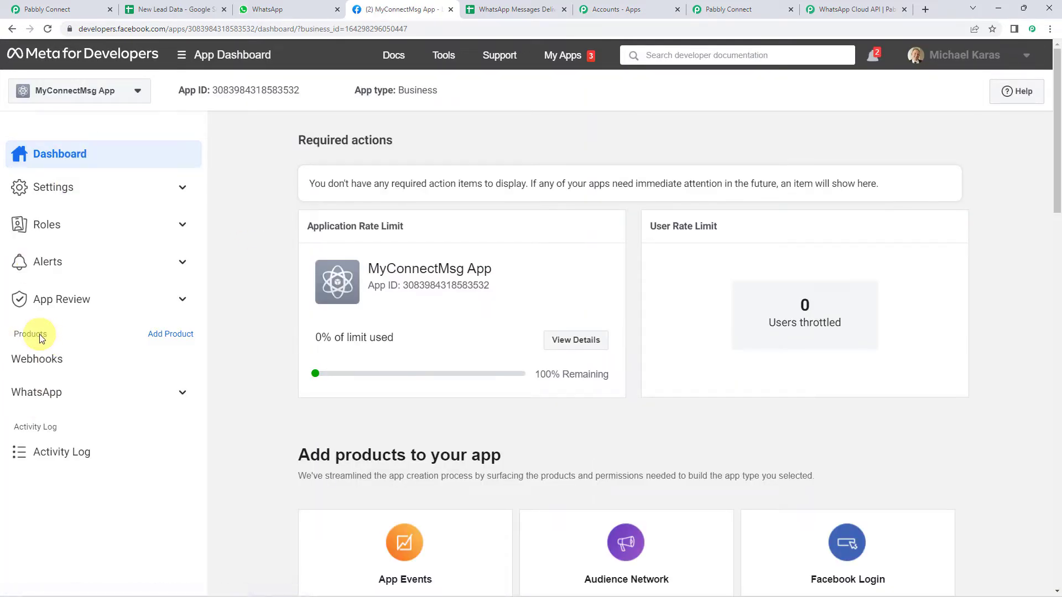
left_click(70, 398)
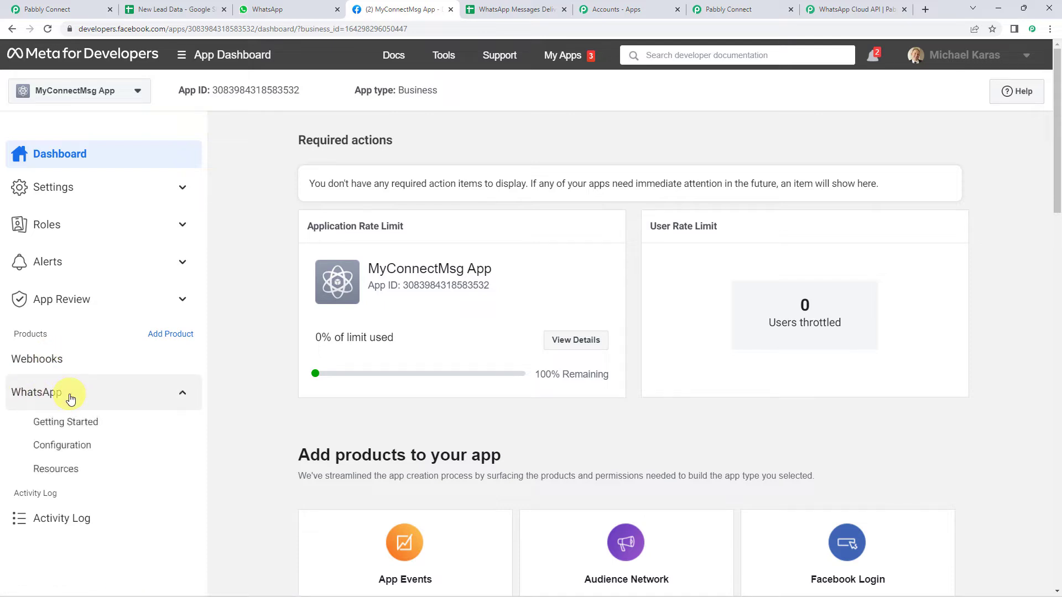
left_click(75, 450)
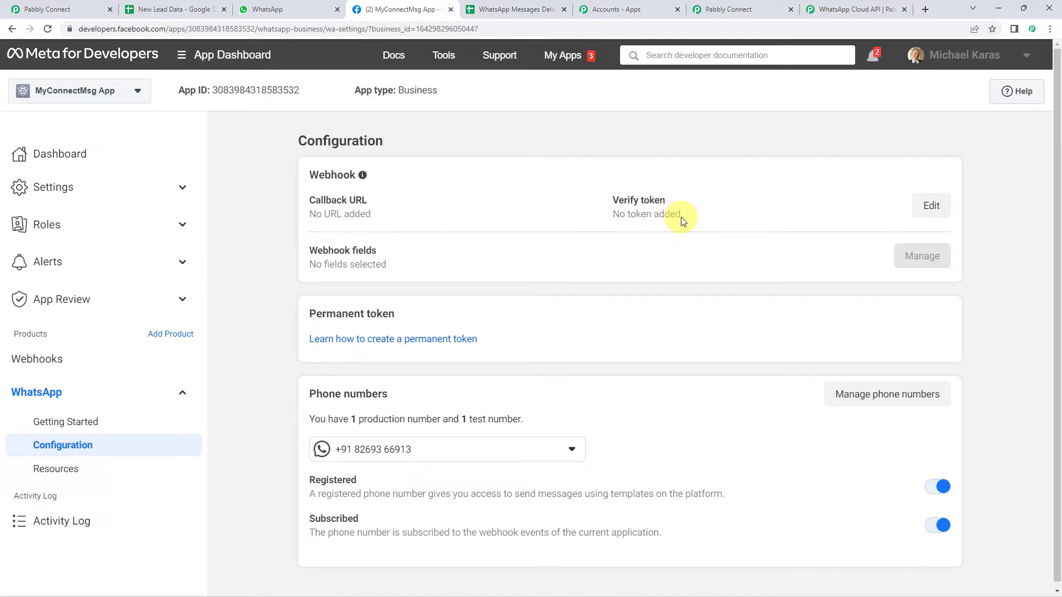
left_click(934, 209)
Paste the Pabbly webhook URL into the Callback URL field
left_click(359, 236)
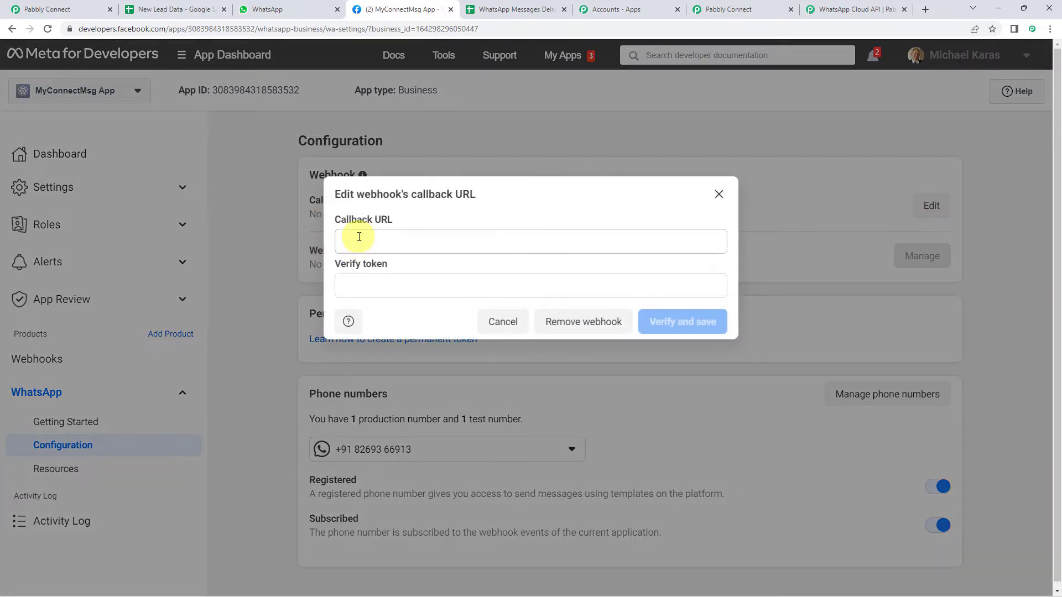
right_click(359, 237)
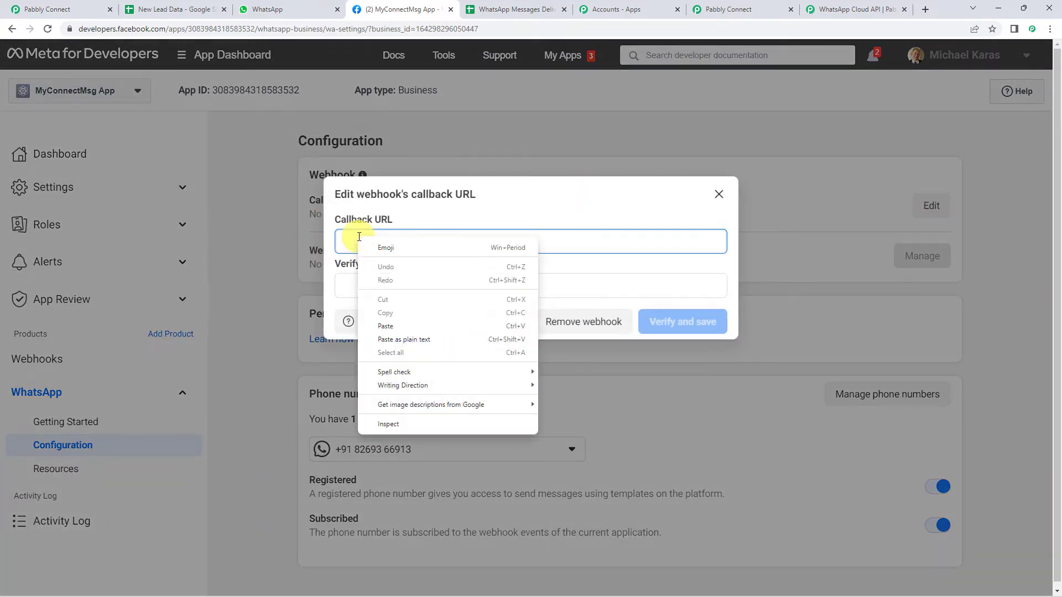
left_click(393, 327)
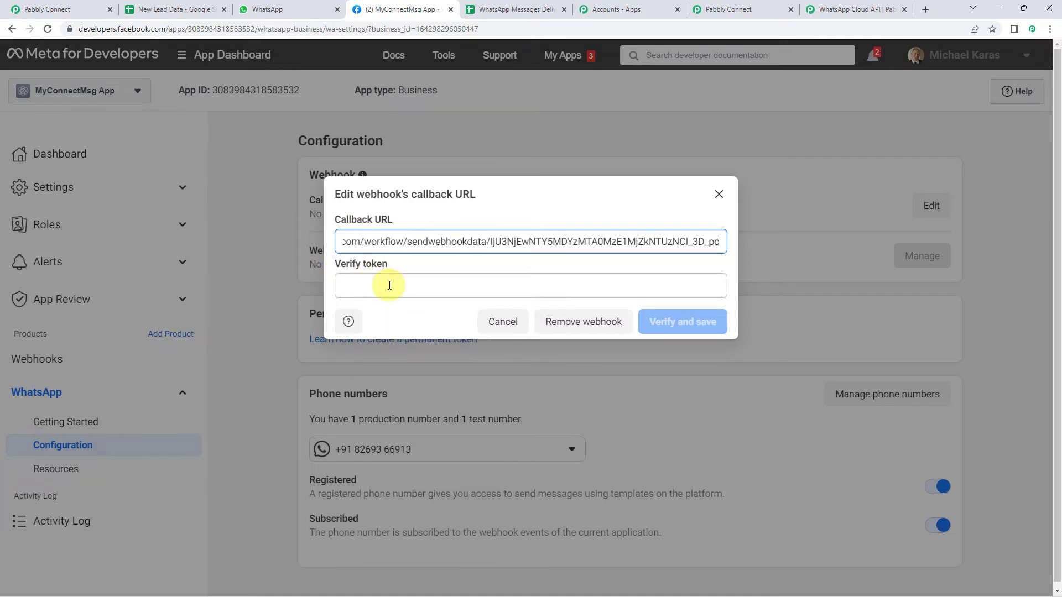
left_click(850, 9)
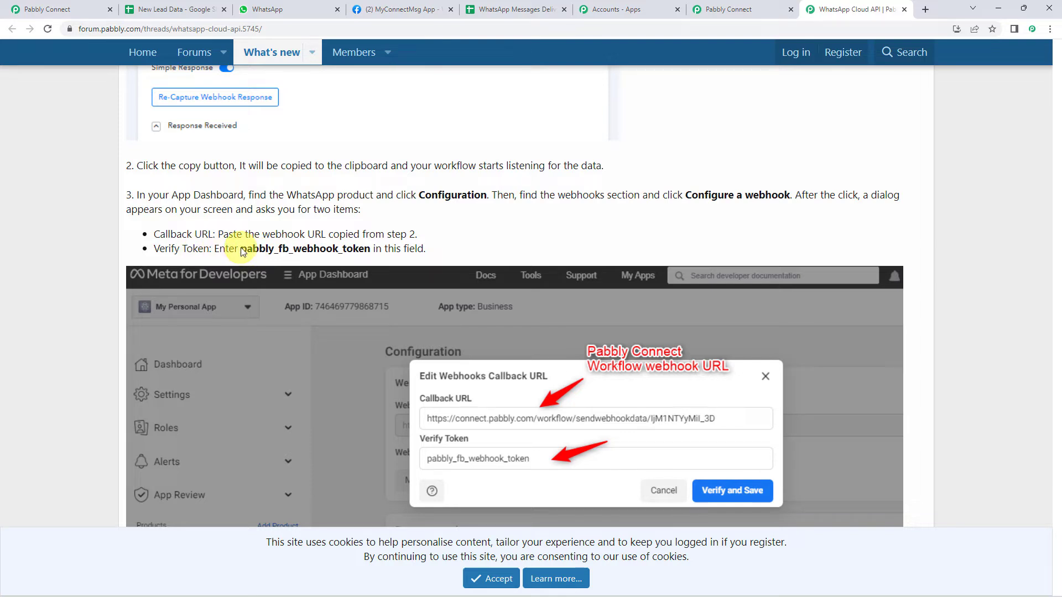
left_click_drag(240, 248, 367, 248)
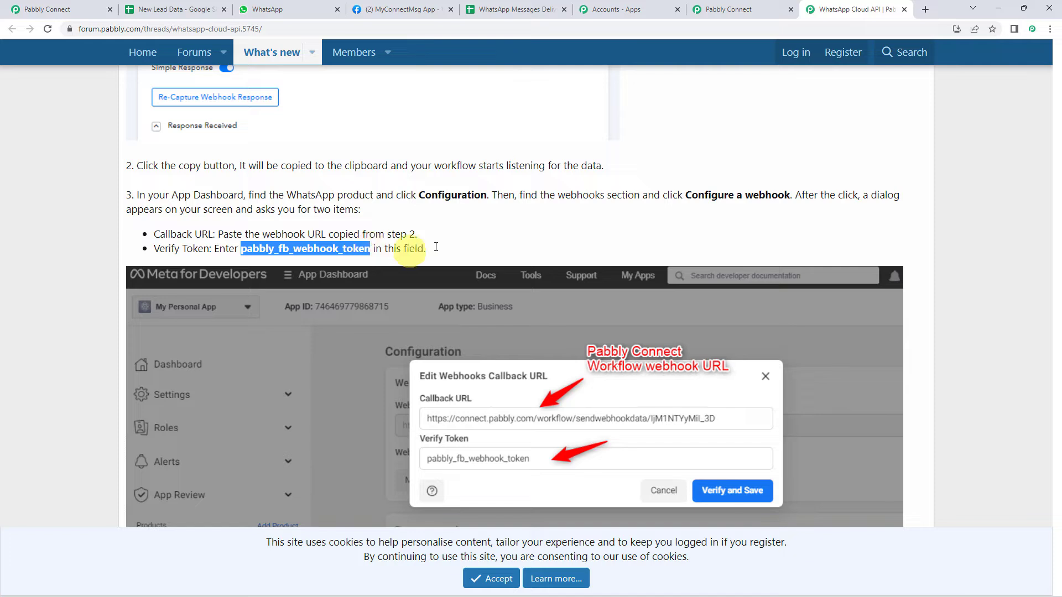
right_click(330, 253)
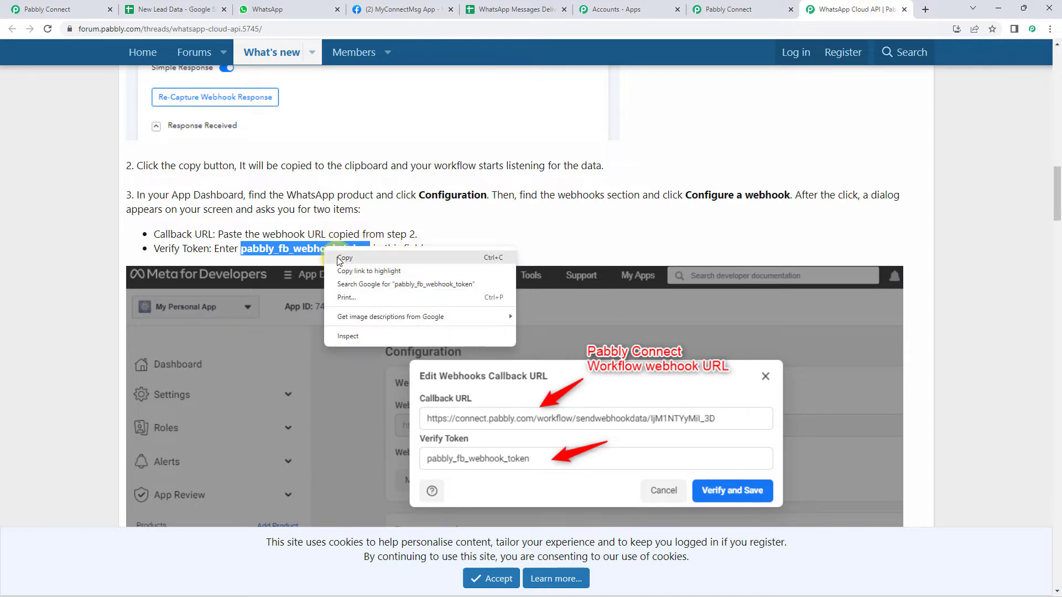
left_click(344, 257)
left_click(401, 9)
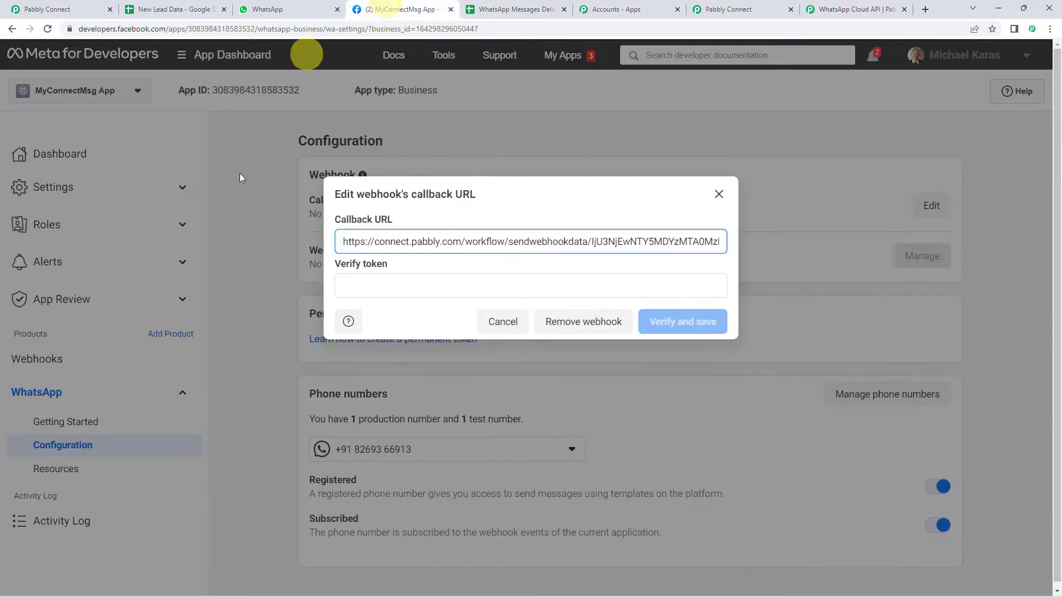
right_click(390, 293)
left_click(411, 377)
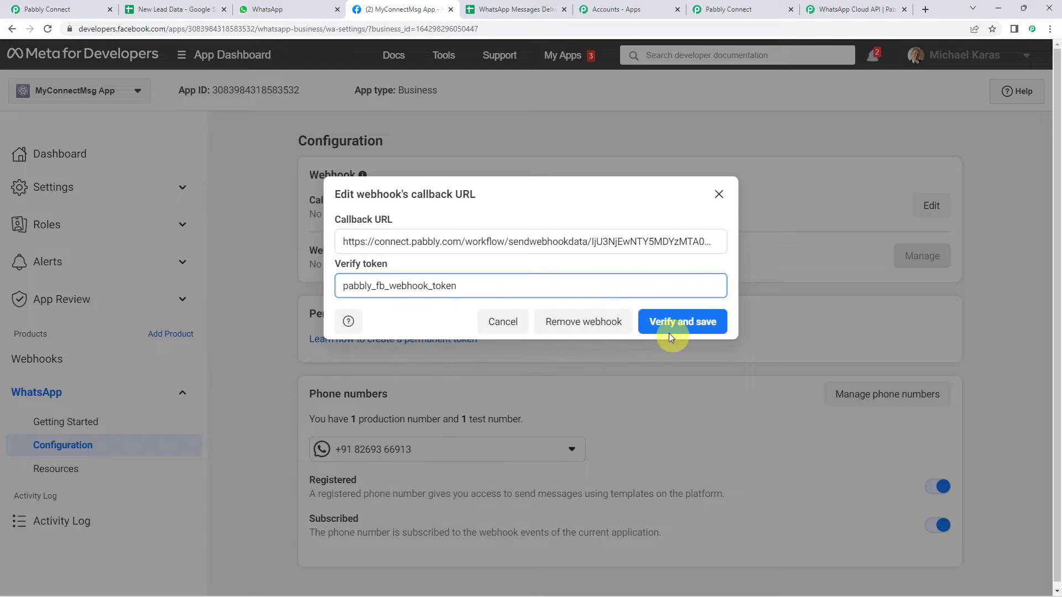
left_click(708, 329)
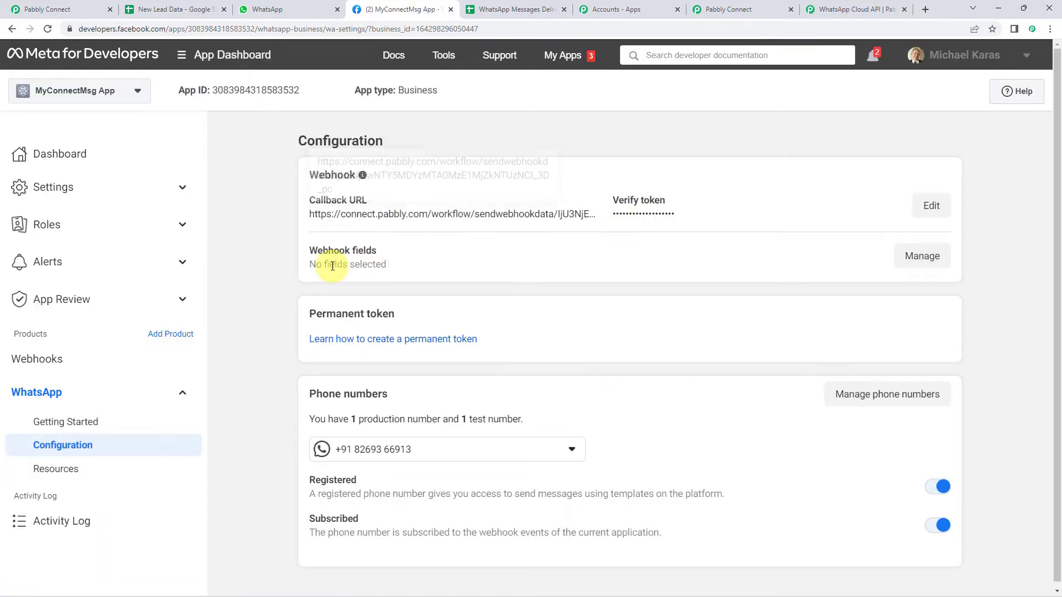
left_click(916, 270)
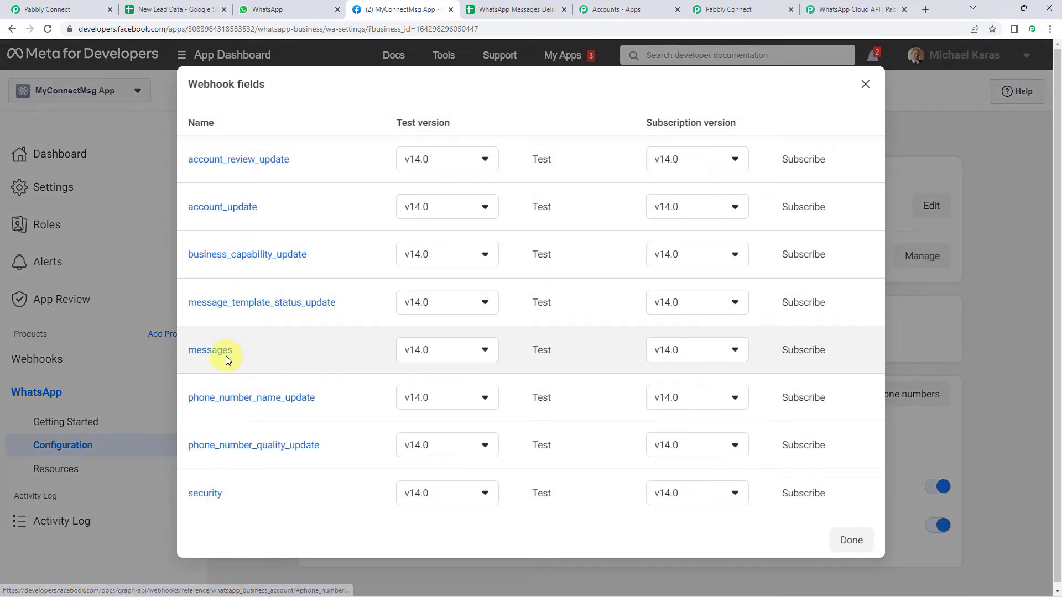
Subscribe the webhook to the messages field and go back to the Pabbly Connect workflow
left_click(803, 352)
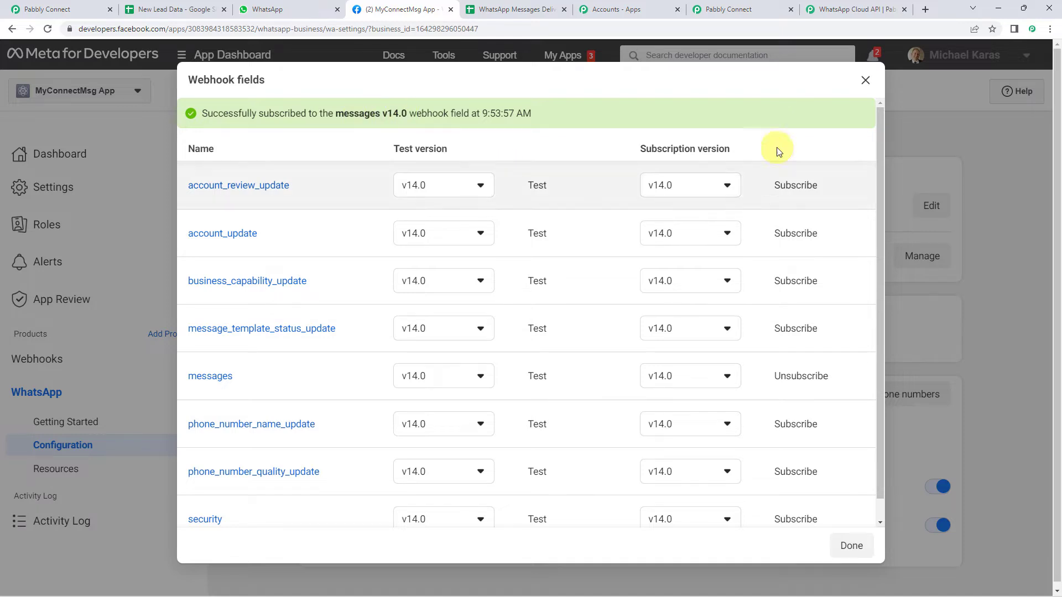
left_click(864, 80)
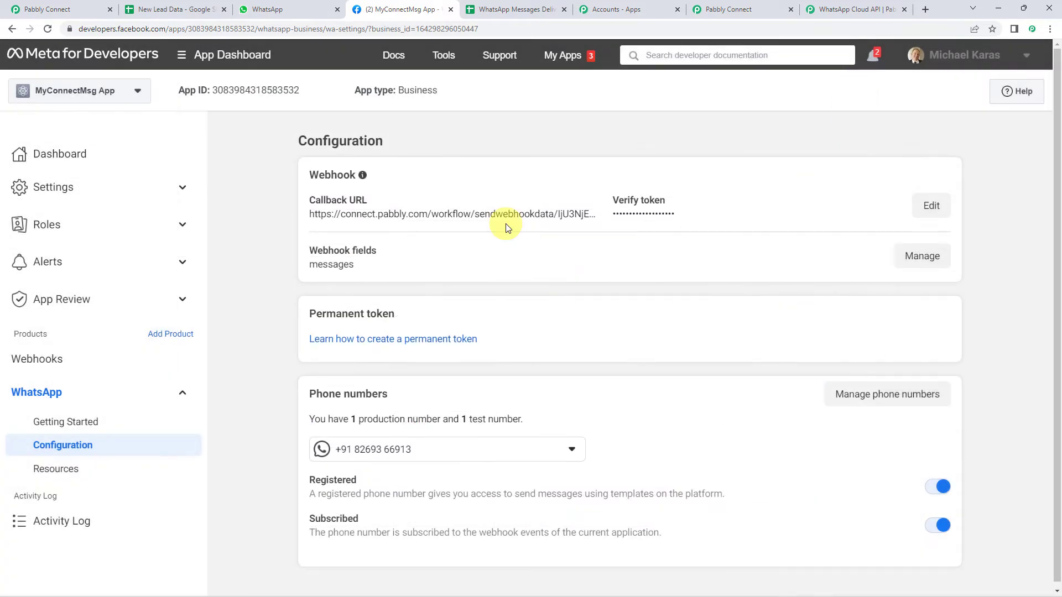
left_click(741, 10)
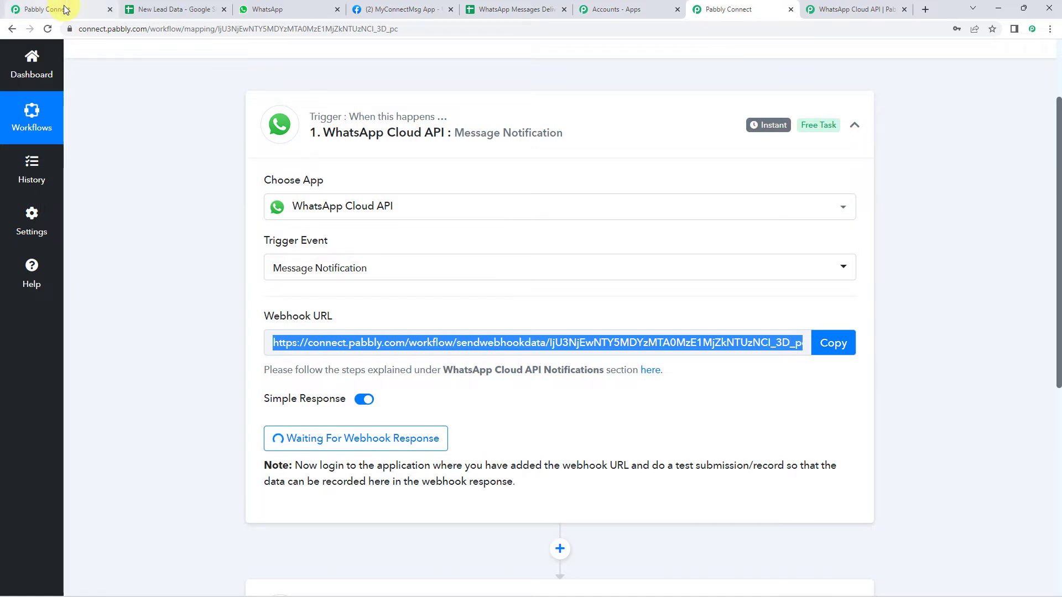
left_click(47, 10)
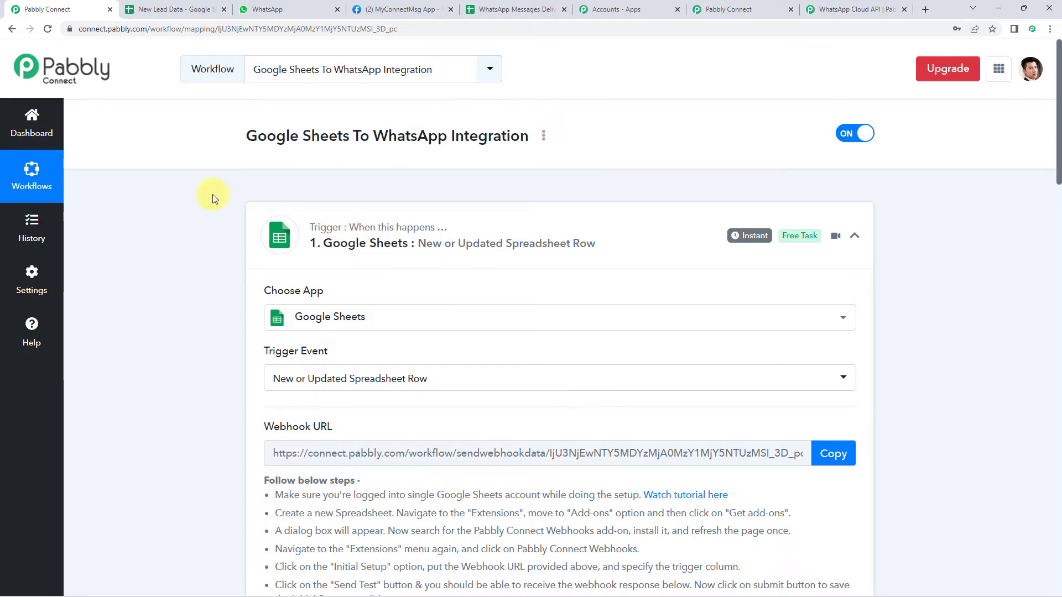
Check the New Lead Data sheet and the received lead's Name, Email and Phone No. values
left_click(180, 10)
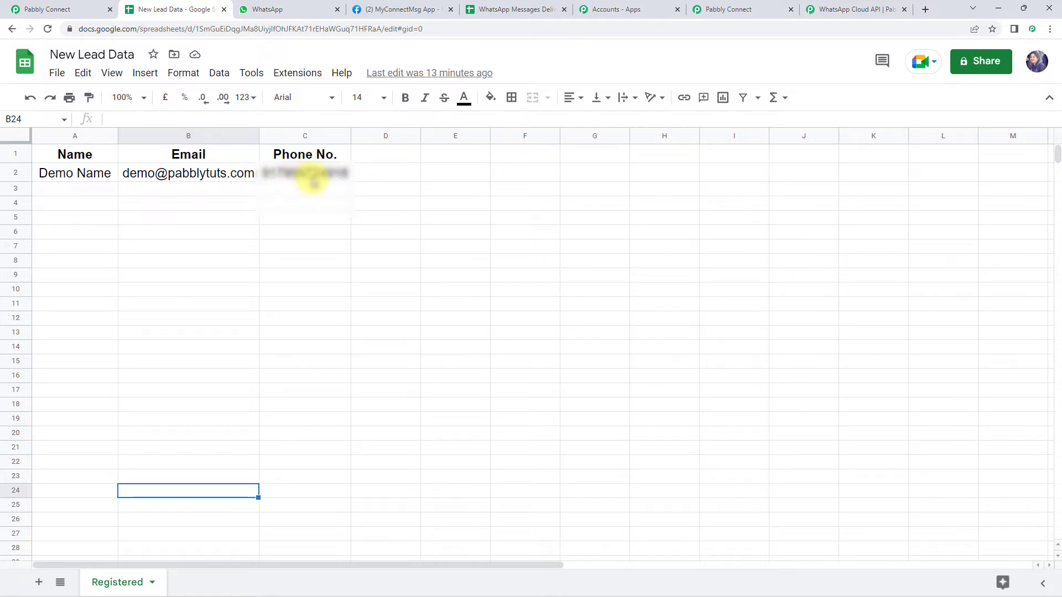
left_click(51, 8)
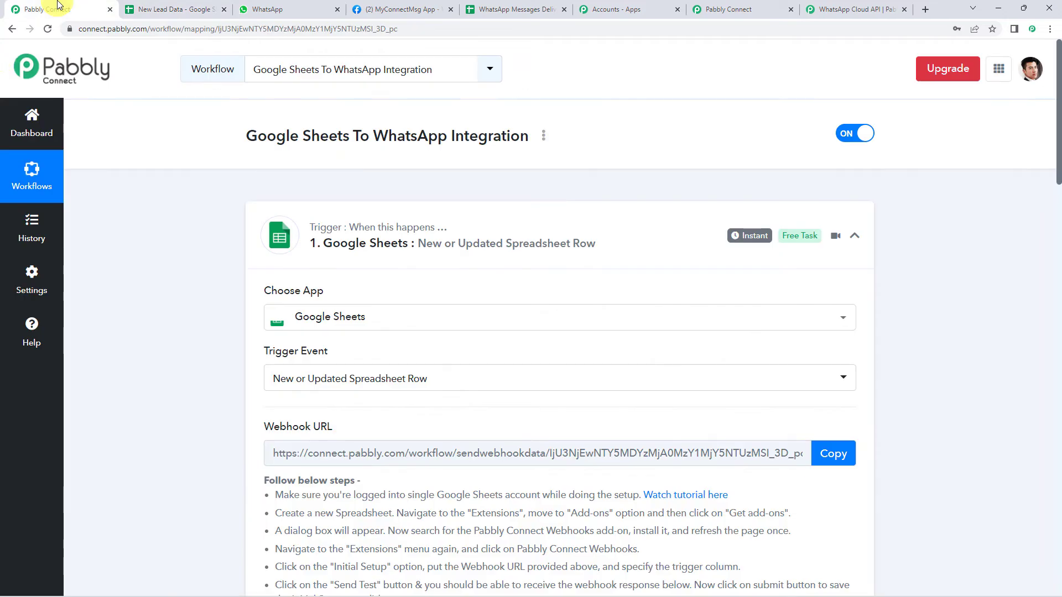
scroll(207, 285, "down", 13)
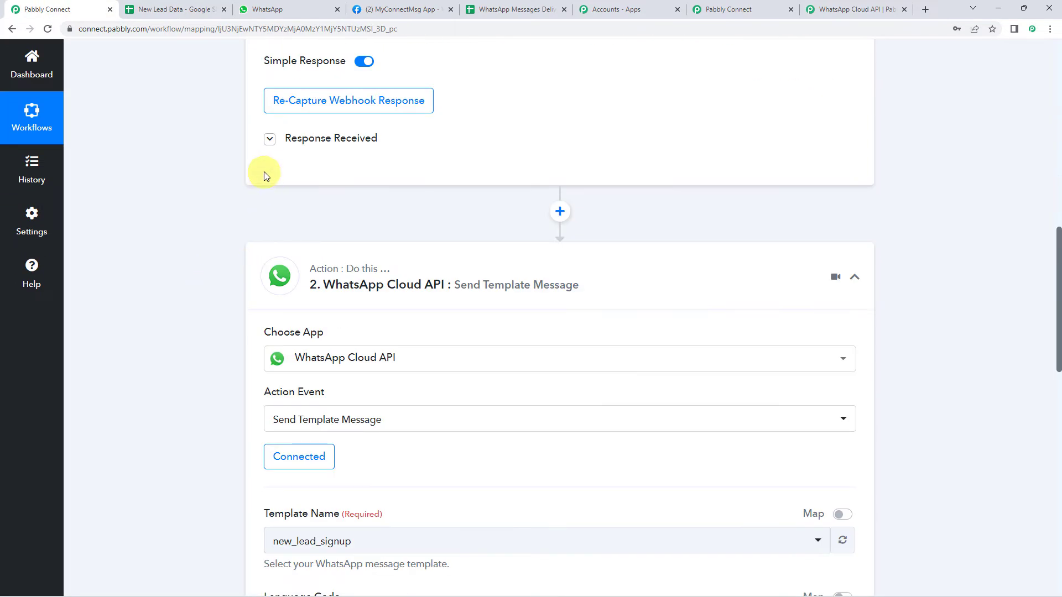
left_click(292, 142)
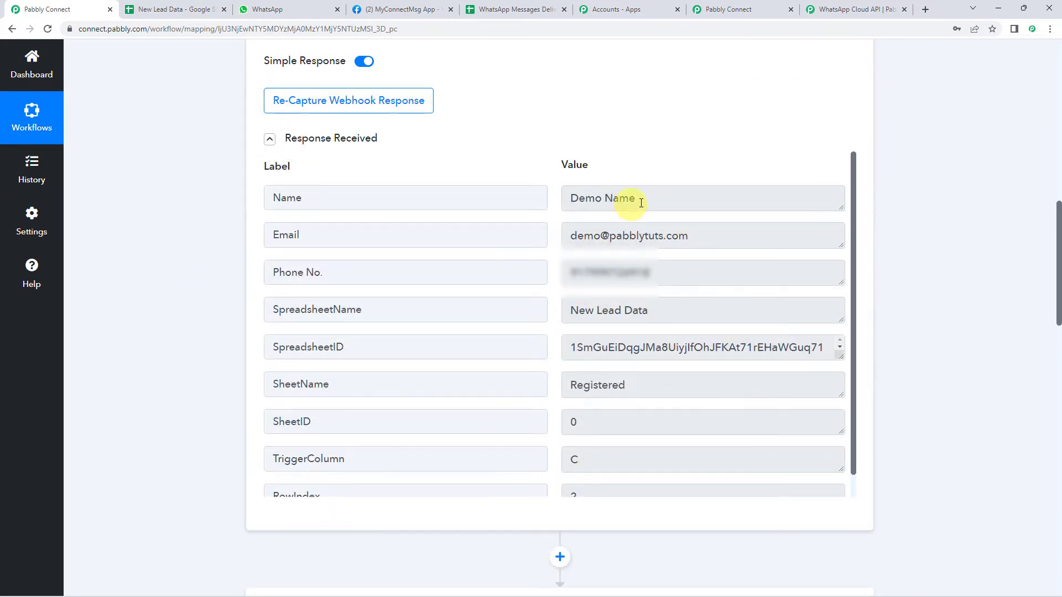
left_click_drag(658, 197, 503, 183)
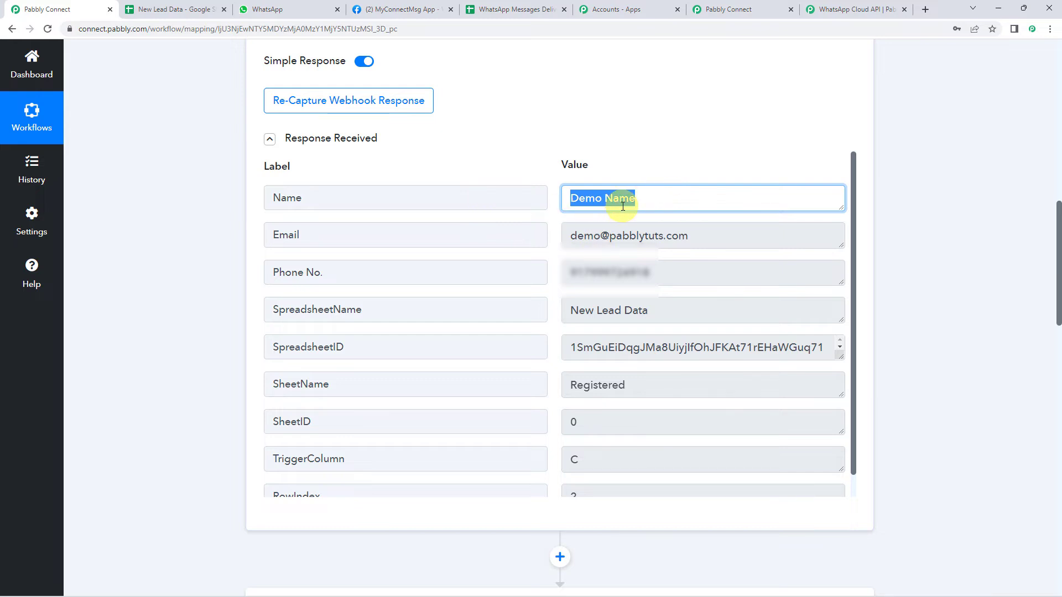
left_click_drag(736, 234, 457, 220)
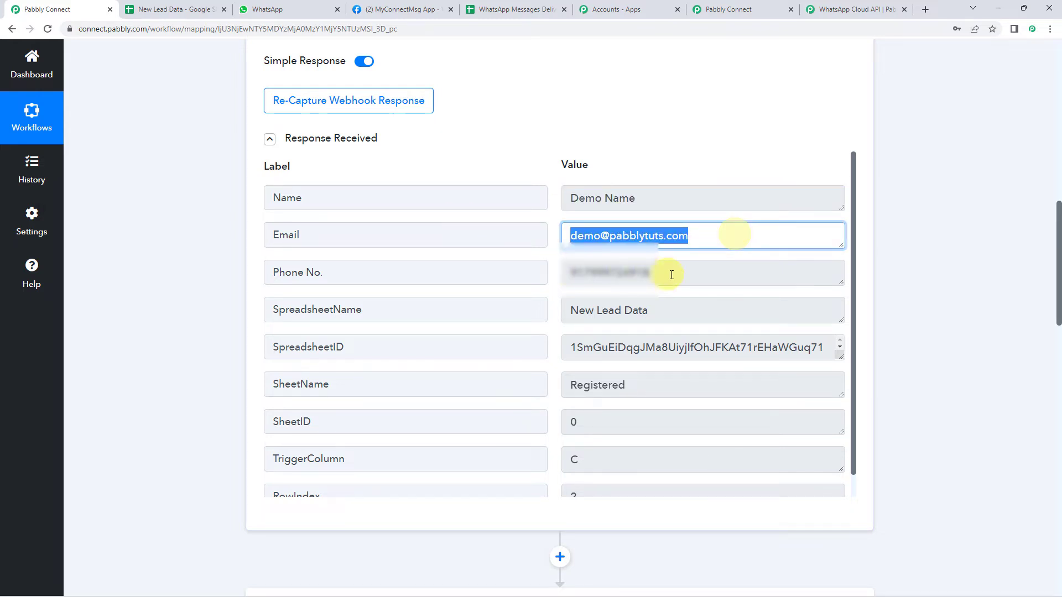
left_click_drag(687, 277, 389, 262)
Review the WhatsApp action step, check WhatsApp Web, and return to the Google Sheets To WhatsApp workflow
scroll(177, 289, "down", 10)
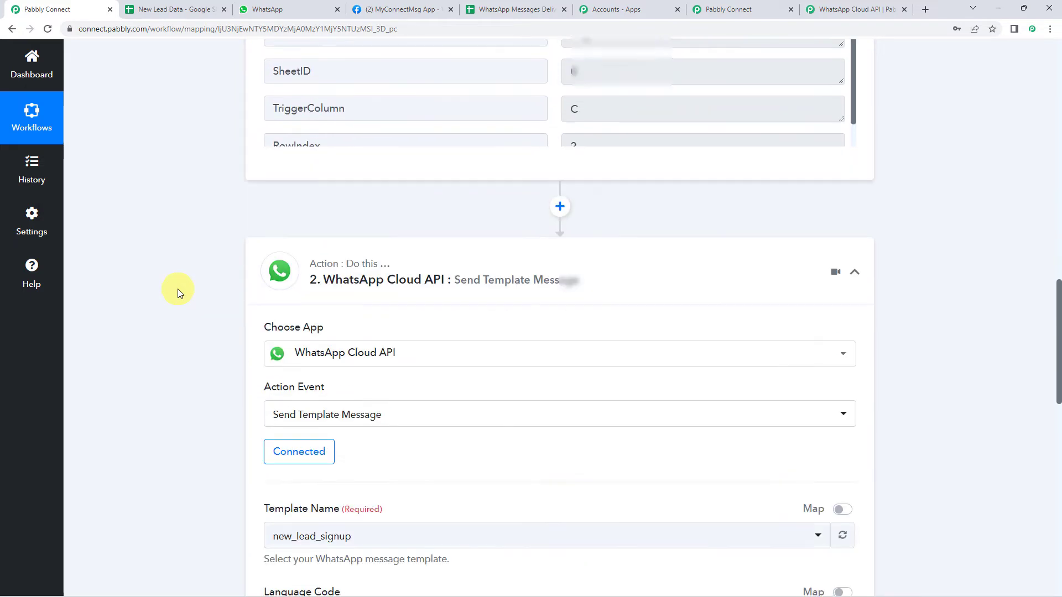
scroll(177, 288, "down", 3)
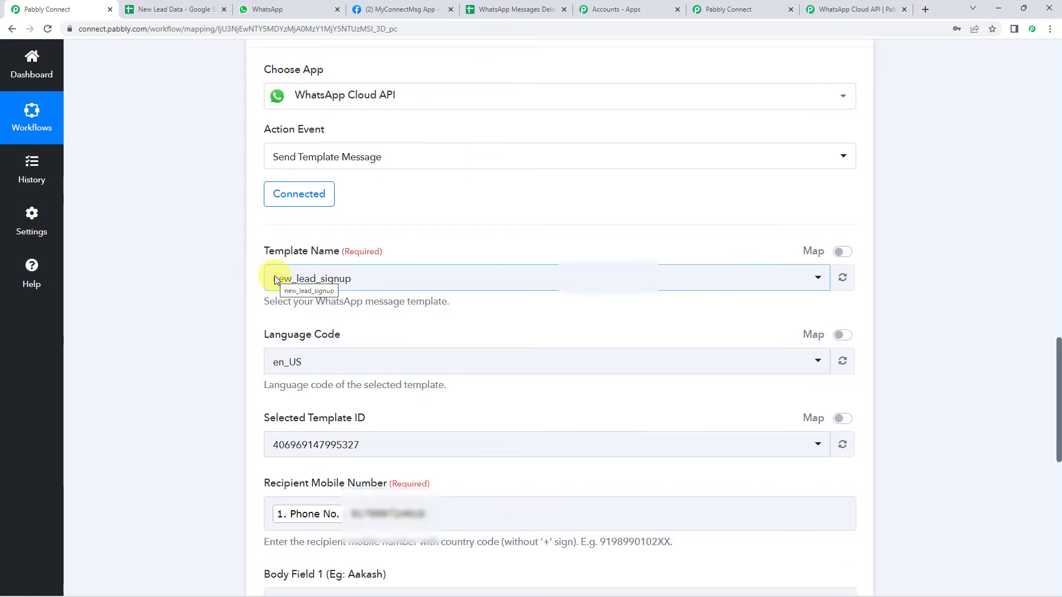
scroll(203, 293, "down", 6)
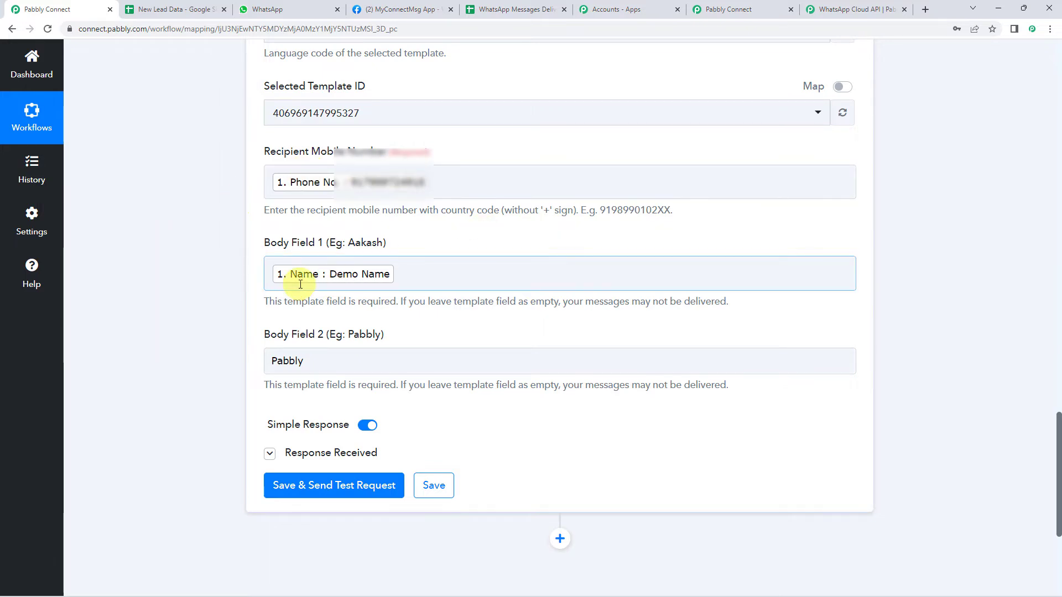
scroll(166, 199, "down", 2)
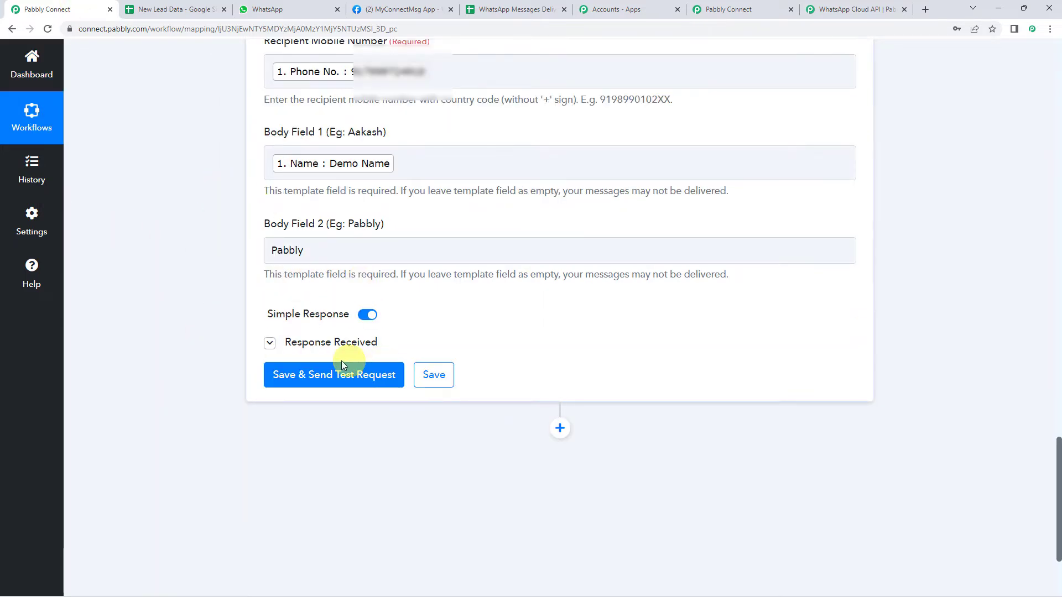
left_click(304, 10)
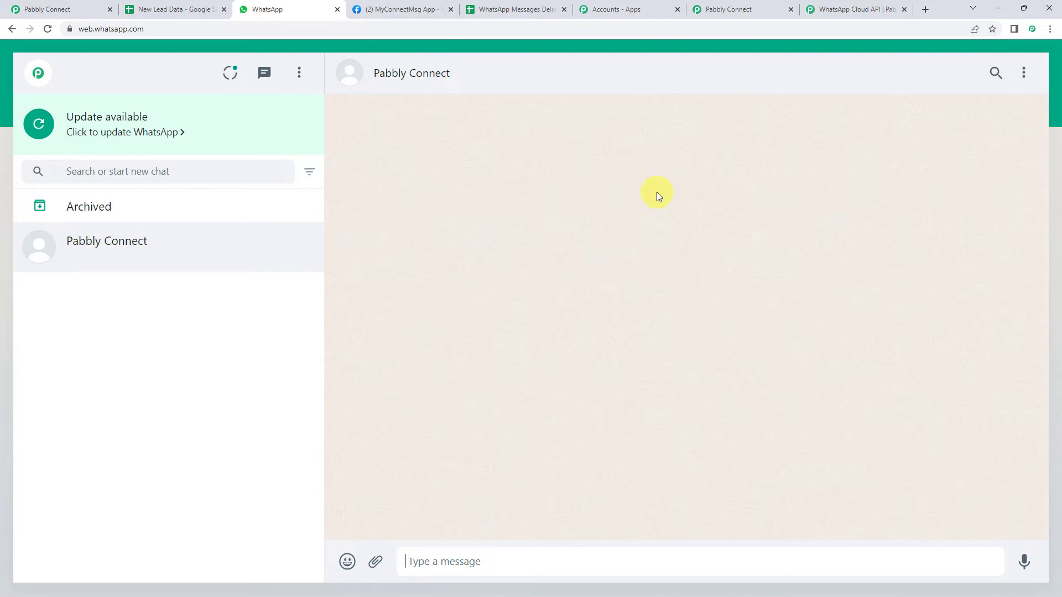
left_click(738, 10)
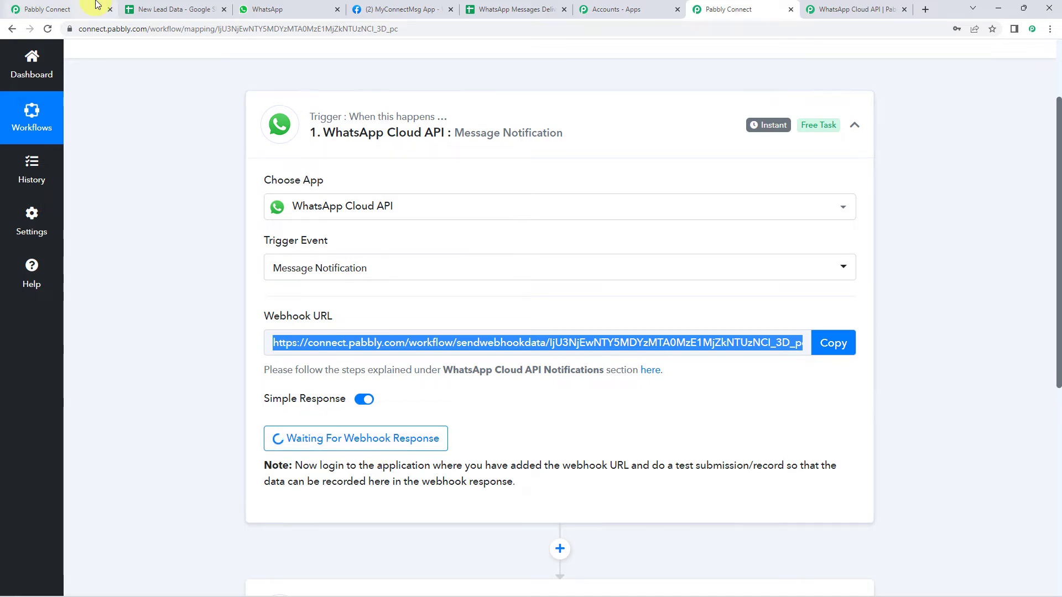
left_click(46, 8)
Send a test template message to the lead and check its arrival in WhatsApp Web
left_click(340, 381)
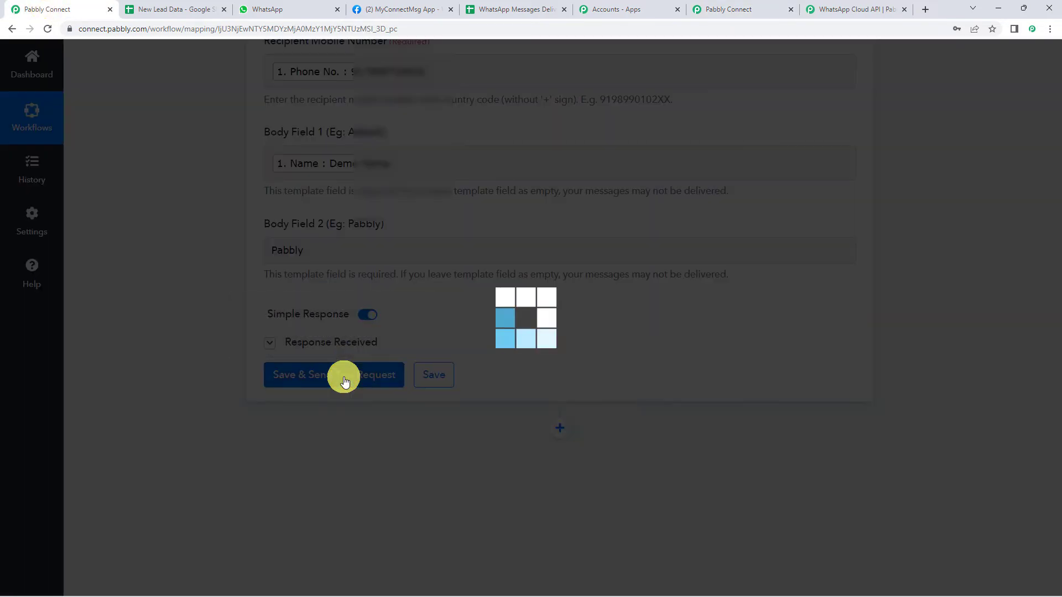
scroll(173, 359, "down", 2)
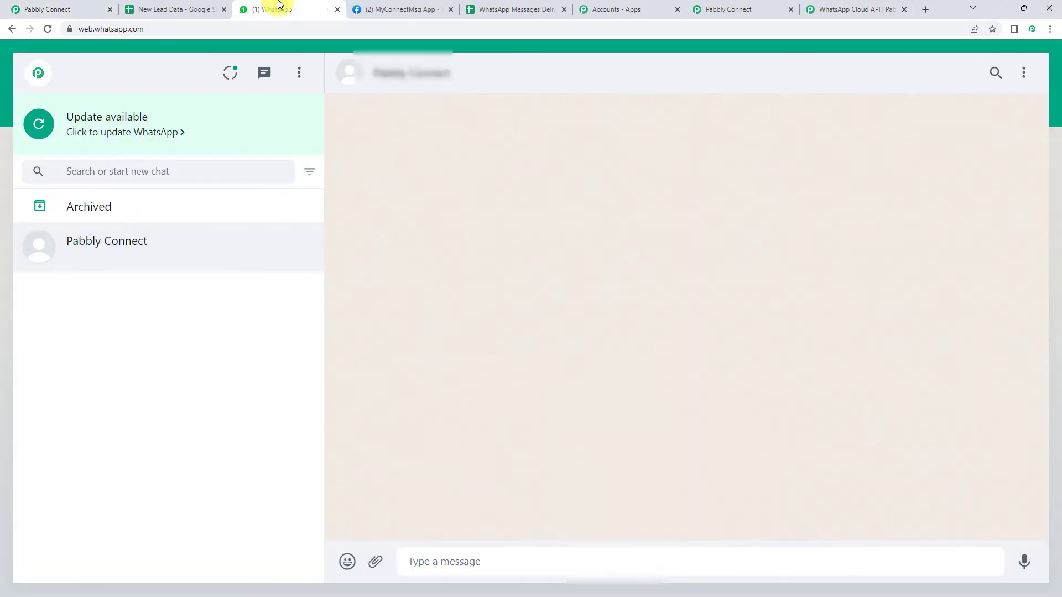
left_click(278, 6)
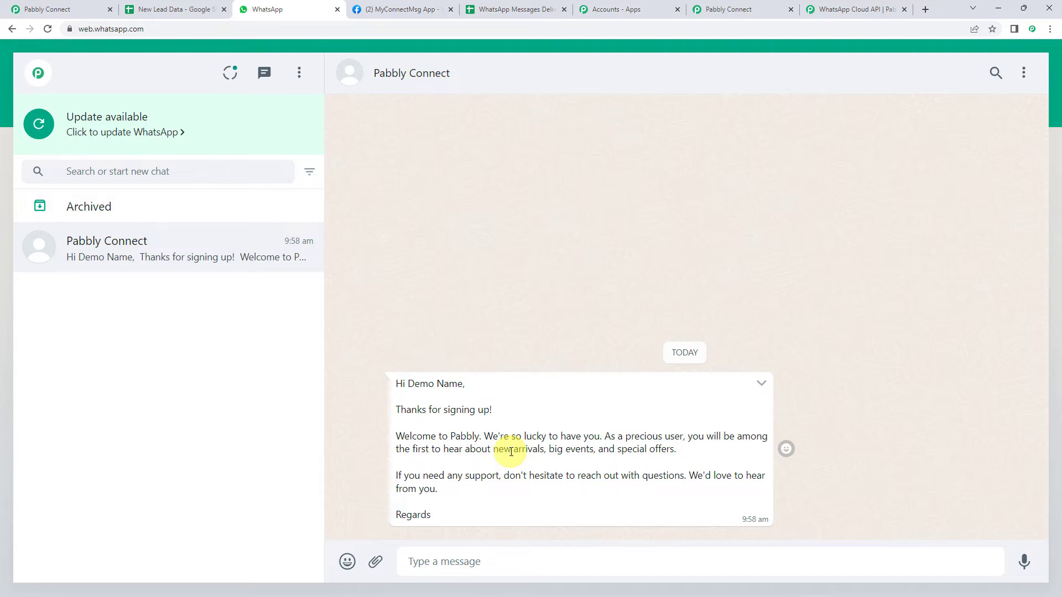
left_click(764, 8)
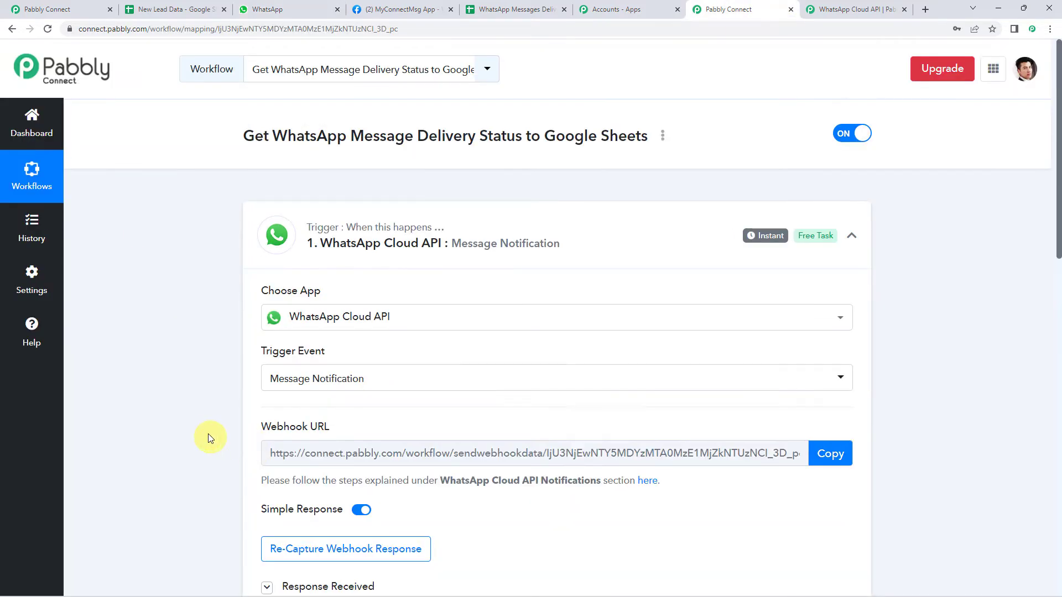
Review the trigger's captured response, highlighting the Recipient Id field and the Status value 'sent'
scroll(207, 432, "down", 6)
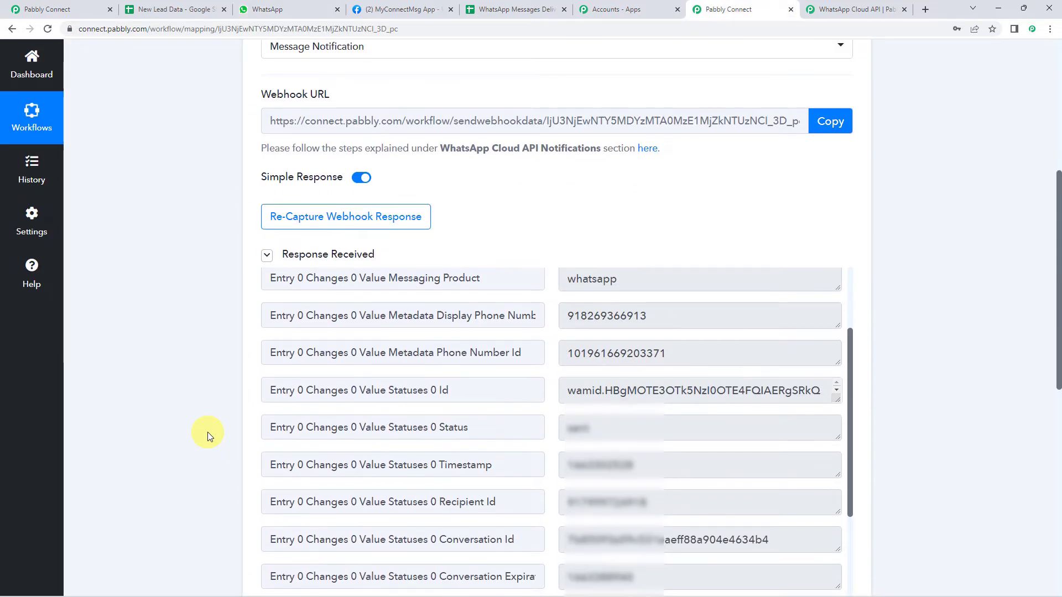
scroll(207, 432, "down", 1)
scroll(443, 383, "up", 2)
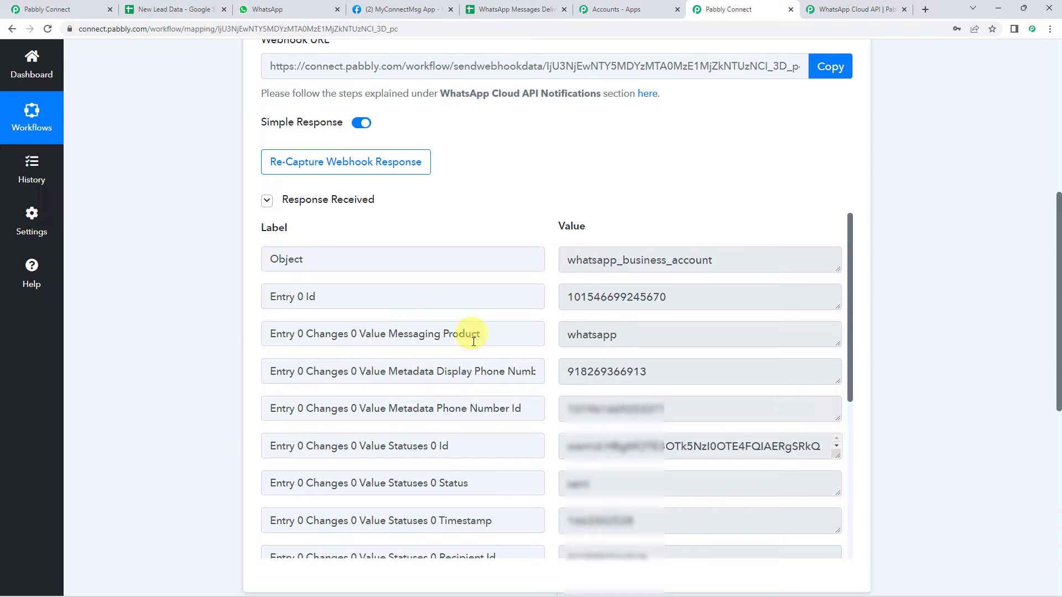
scroll(449, 393, "down", 3)
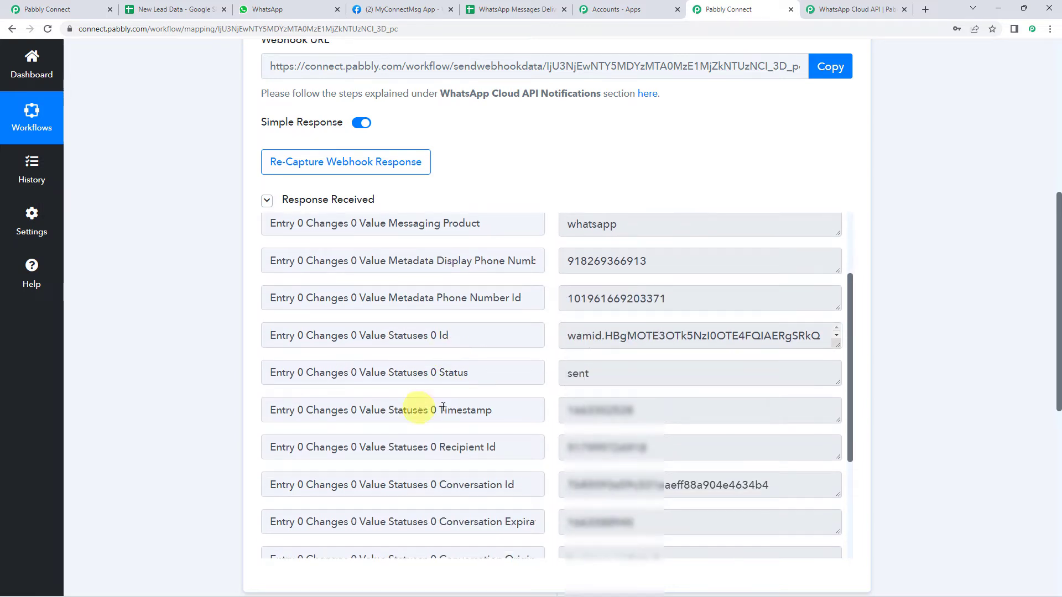
left_click_drag(387, 372, 607, 370)
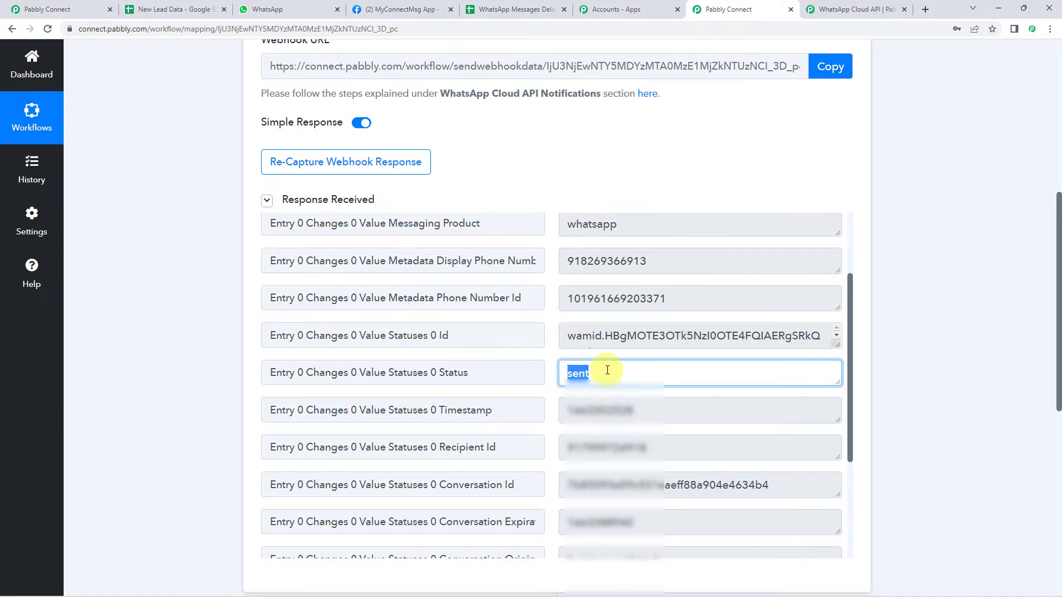
scroll(498, 387, "down", 1)
left_click_drag(371, 392, 668, 392)
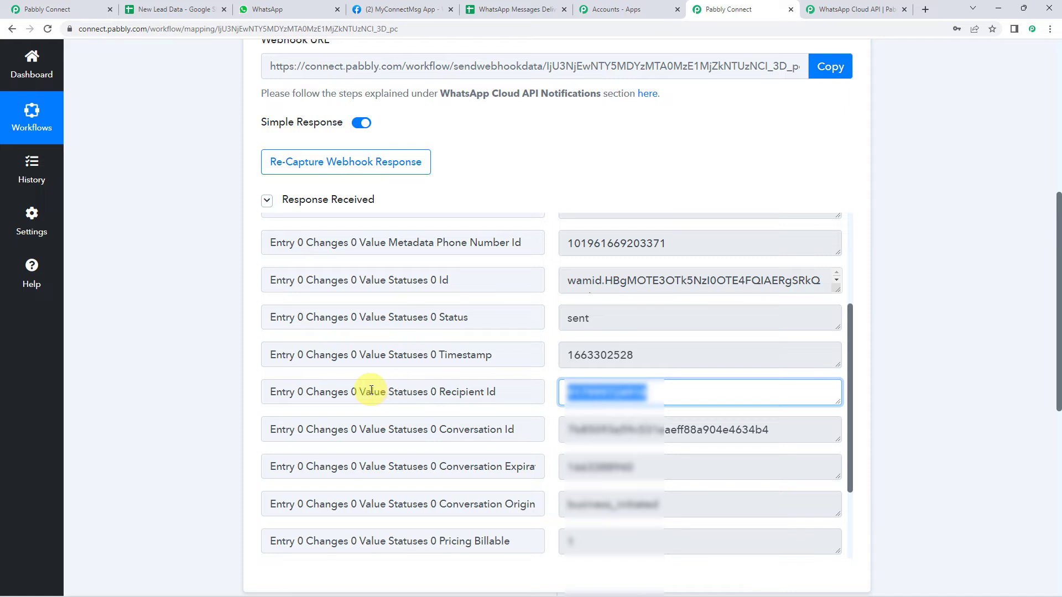
left_click_drag(338, 391, 501, 395)
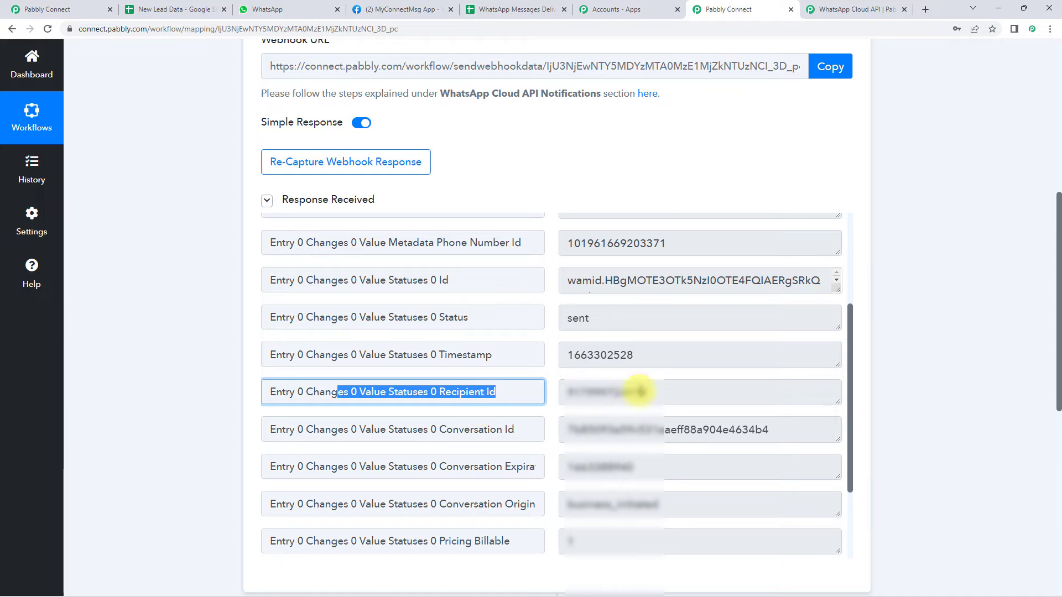
left_click_drag(388, 317, 651, 314)
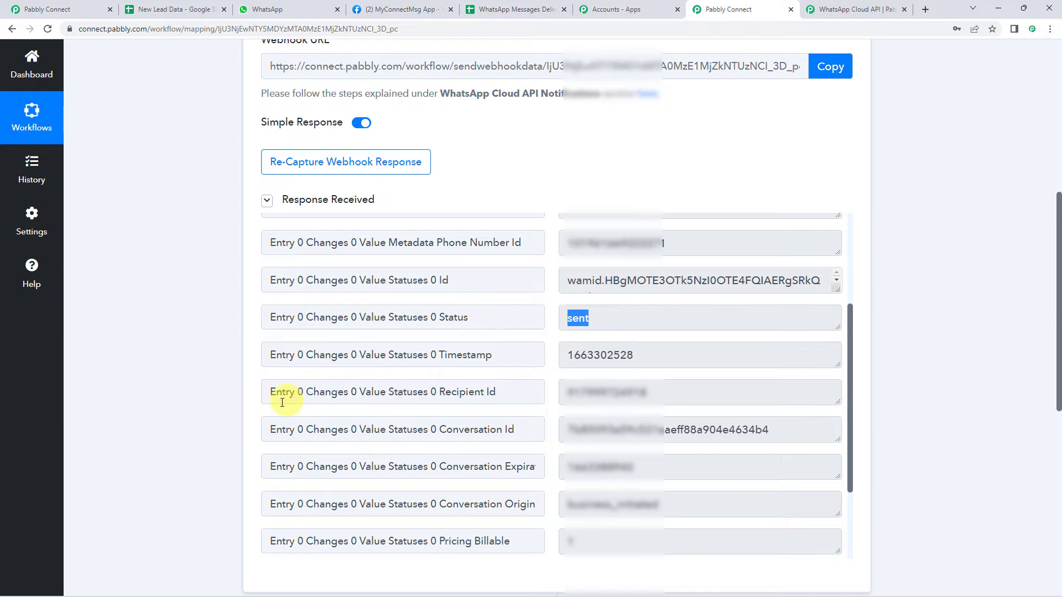
scroll(190, 414, "down", 4)
scroll(191, 414, "down", 4)
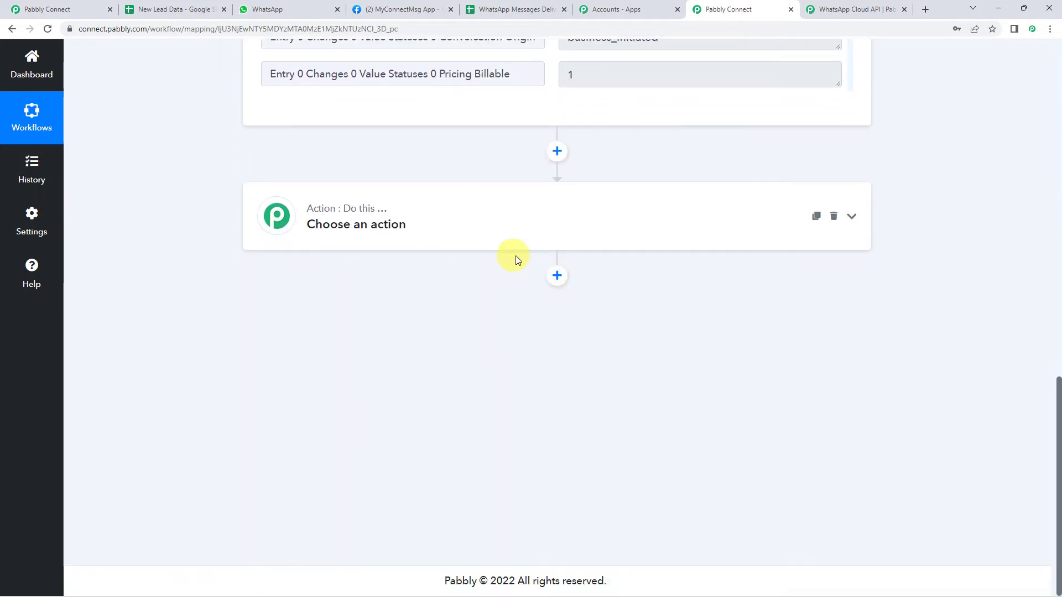
Add a Filter action with a first condition requiring that Recipient Id exists
left_click(452, 238)
left_click(387, 351)
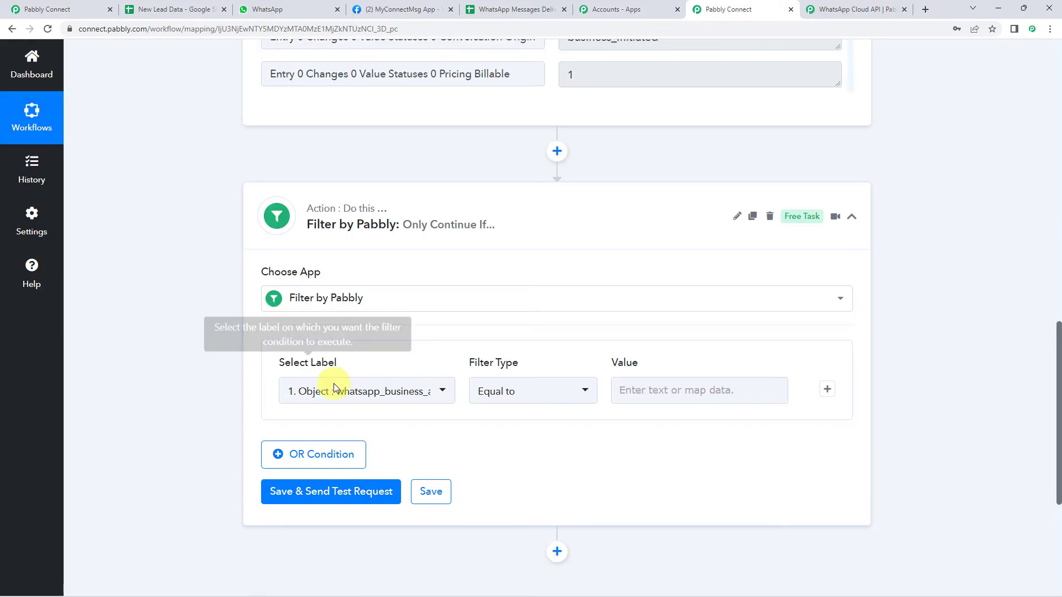
left_click(342, 392)
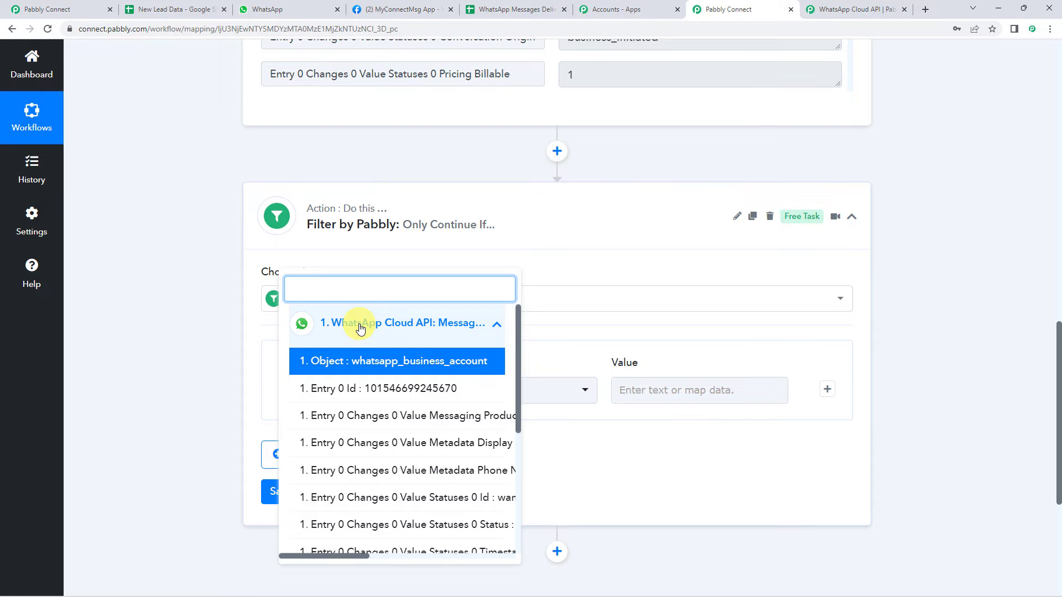
type("rece")
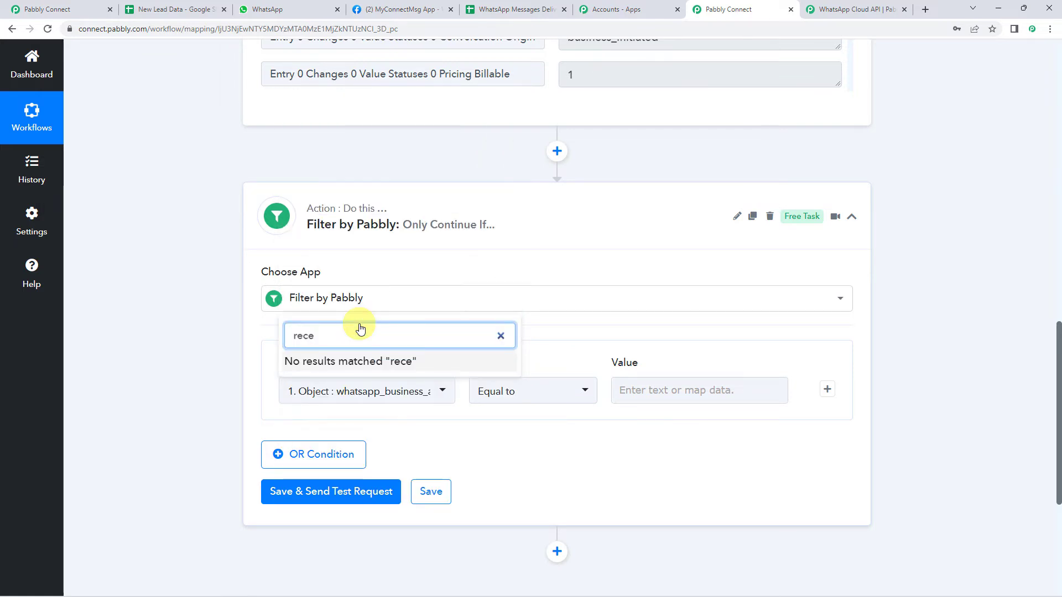
key("BackSpace")
left_click(368, 352)
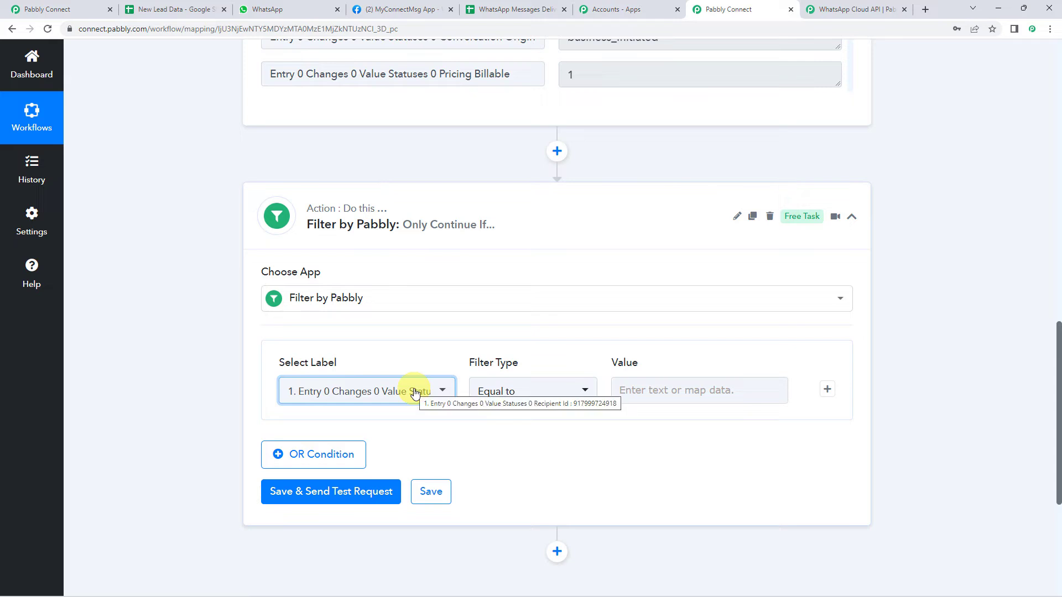
left_click(505, 391)
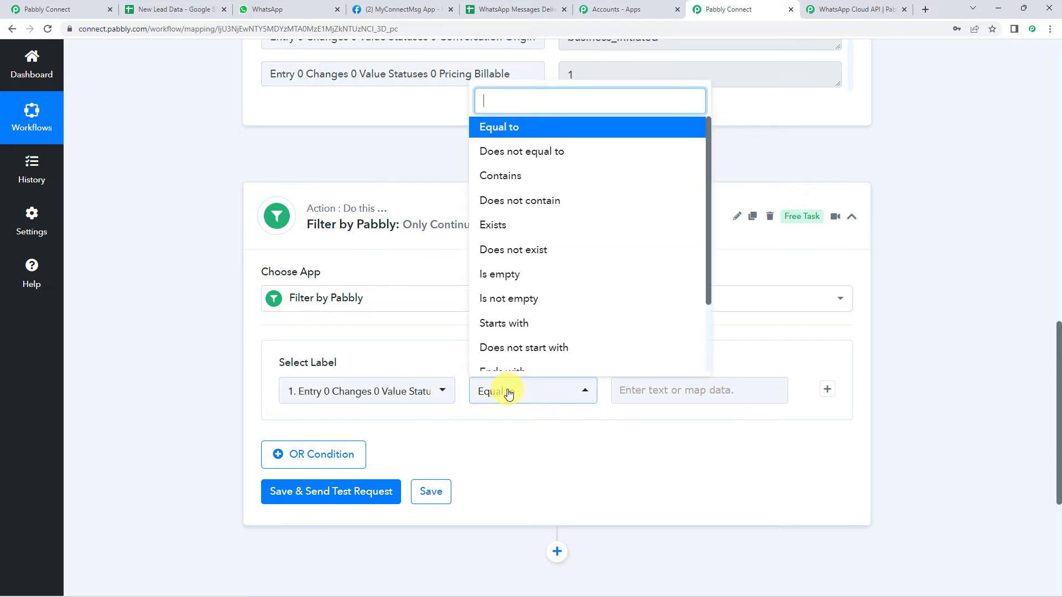
left_click(505, 231)
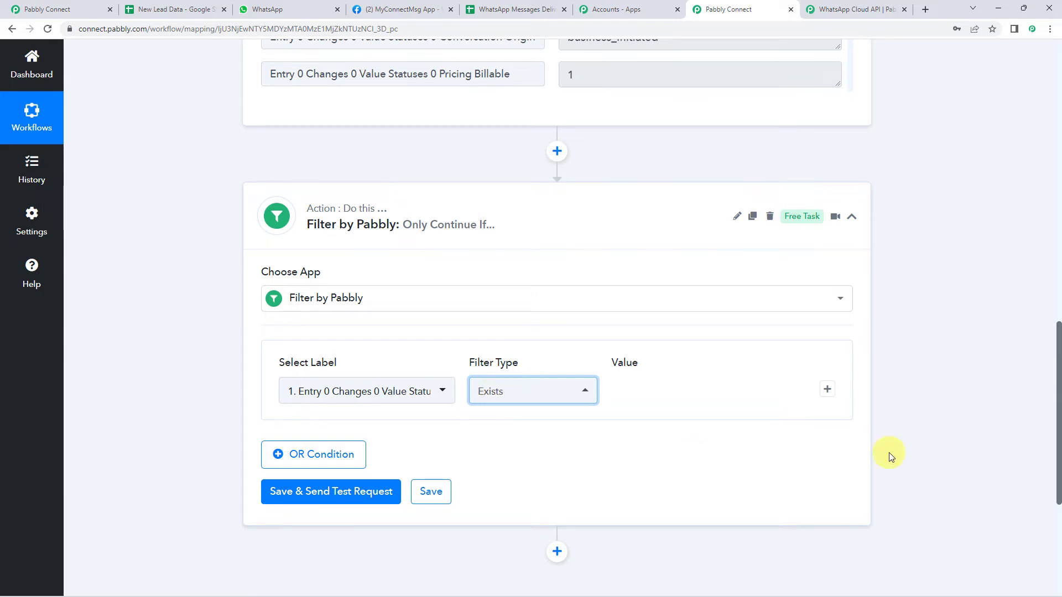
Add an AND condition Status equal to 'delivered', then save and send a test request
left_click(828, 390)
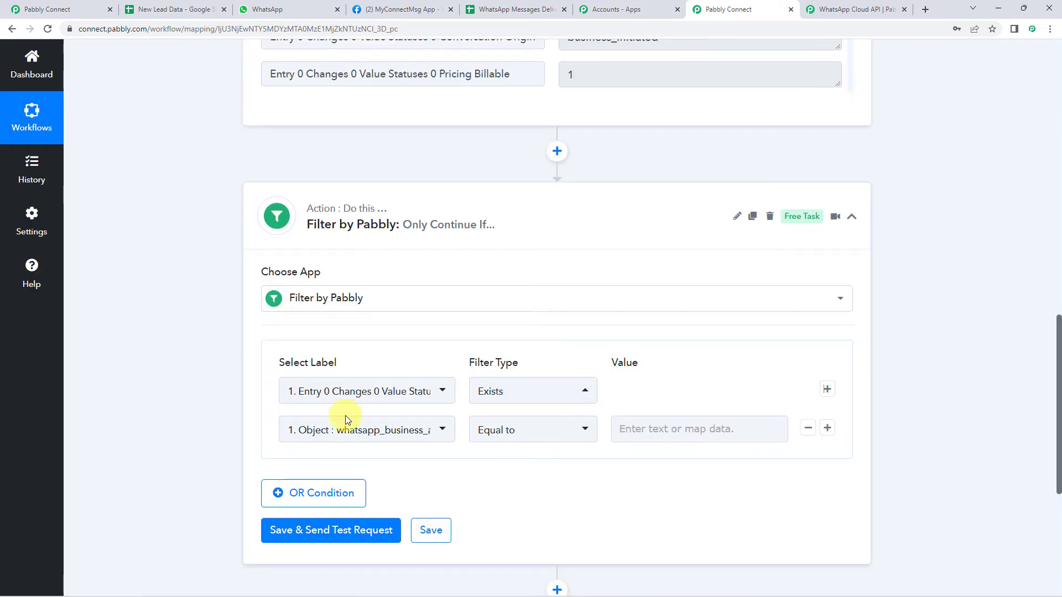
left_click(344, 429)
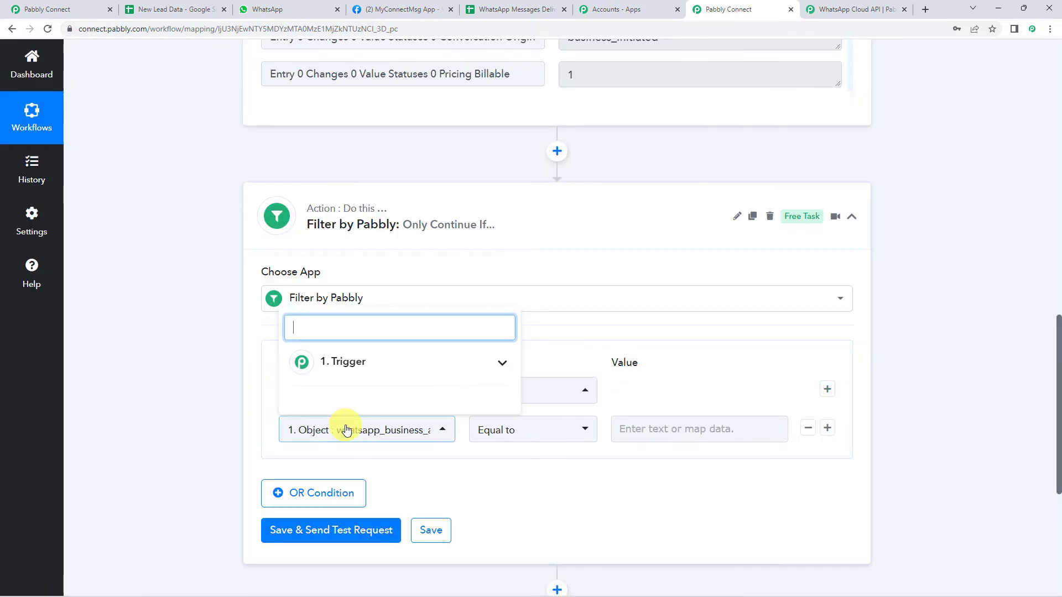
left_click(371, 375)
type("status")
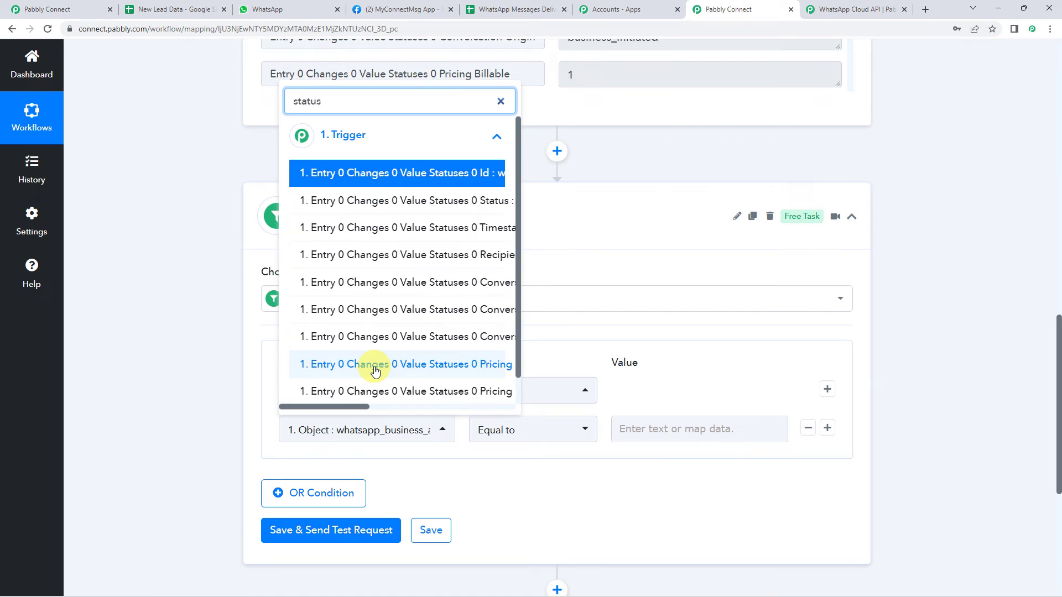
left_click(420, 202)
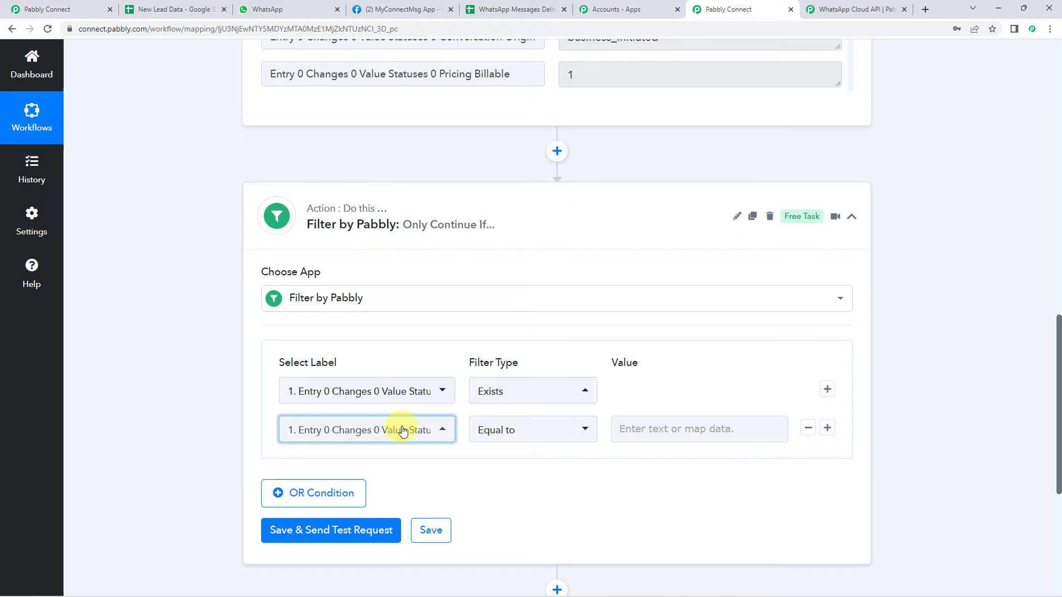
left_click(646, 432)
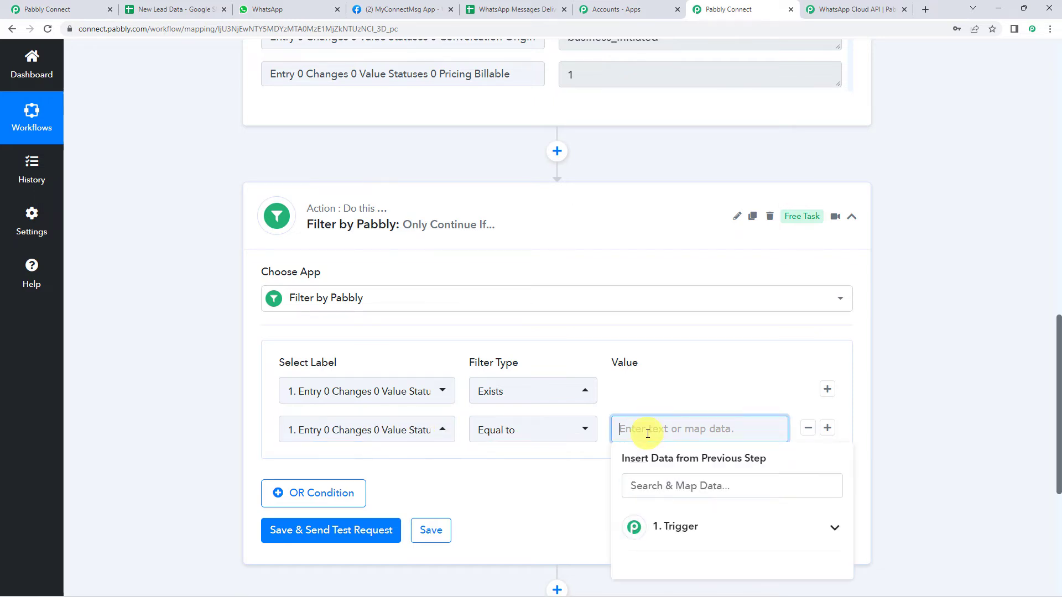
type("delivered")
left_click(661, 453)
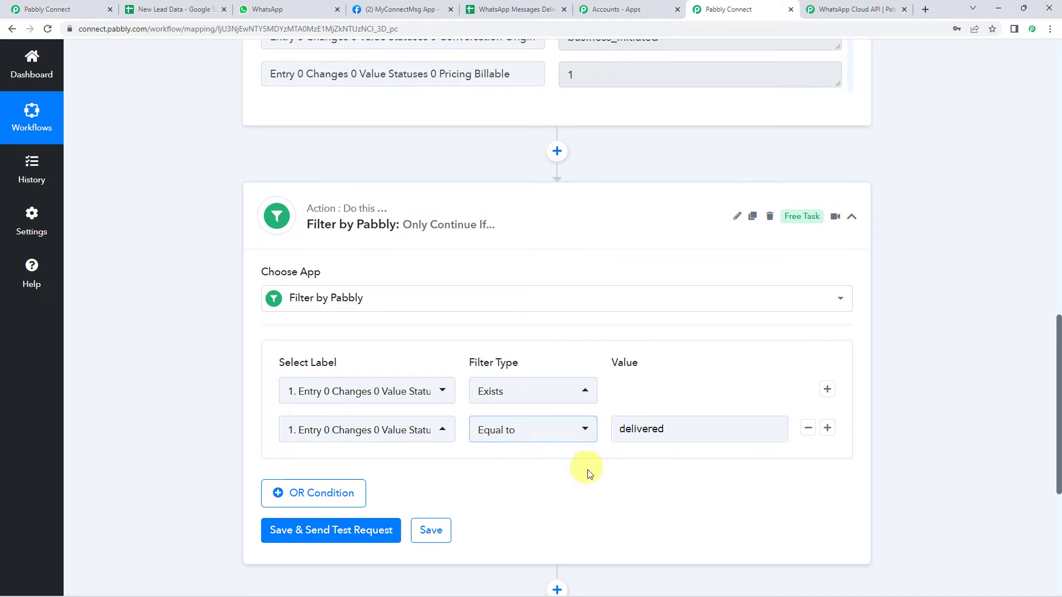
left_click(318, 530)
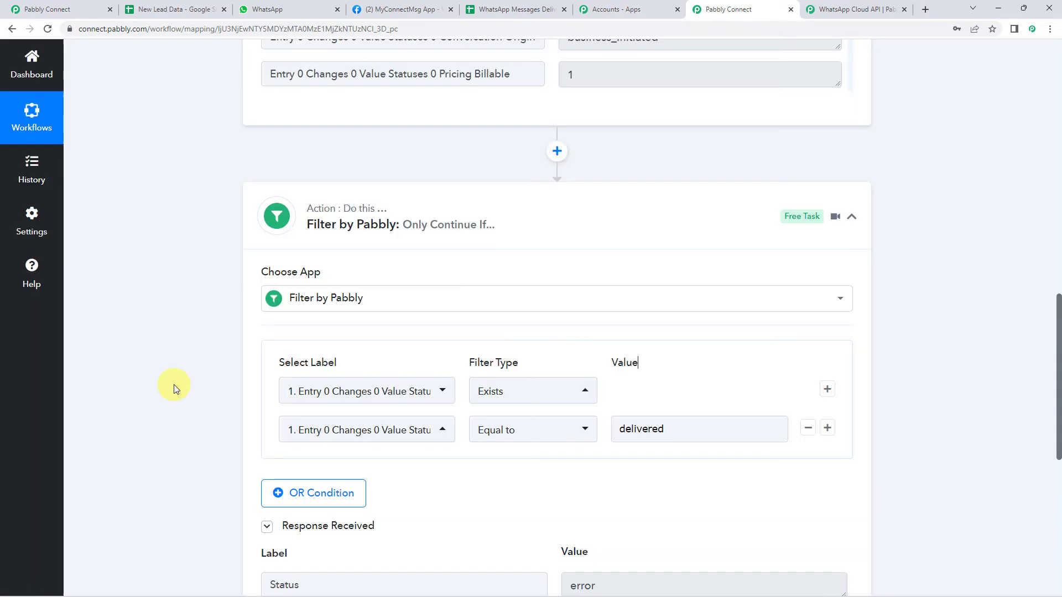
Verify the filter test shows 'Condition is false' since the trigger status was 'sent'
scroll(173, 384, "down", 5)
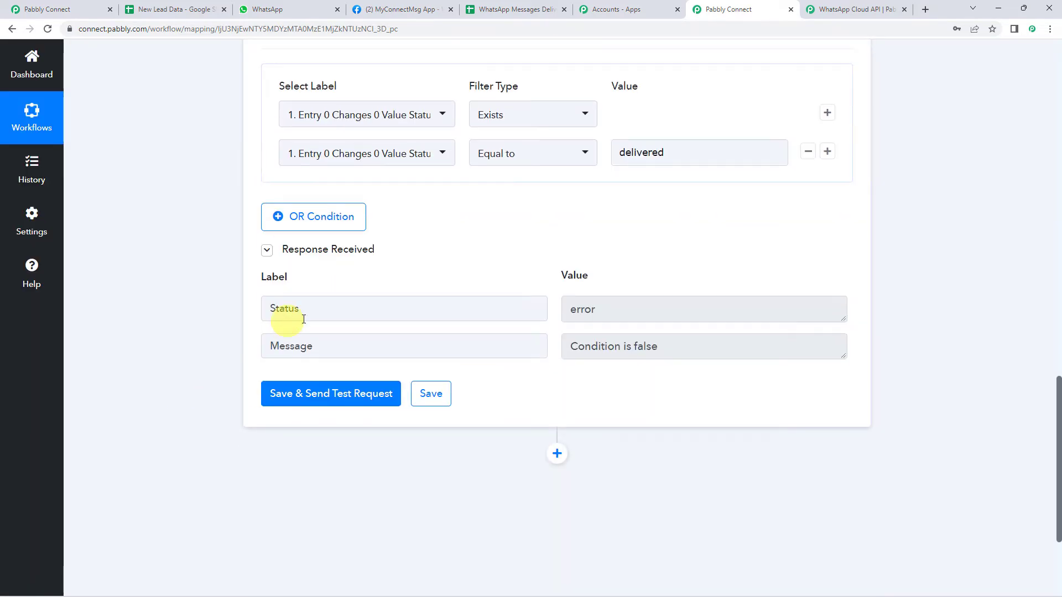
left_click_drag(697, 350, 548, 345)
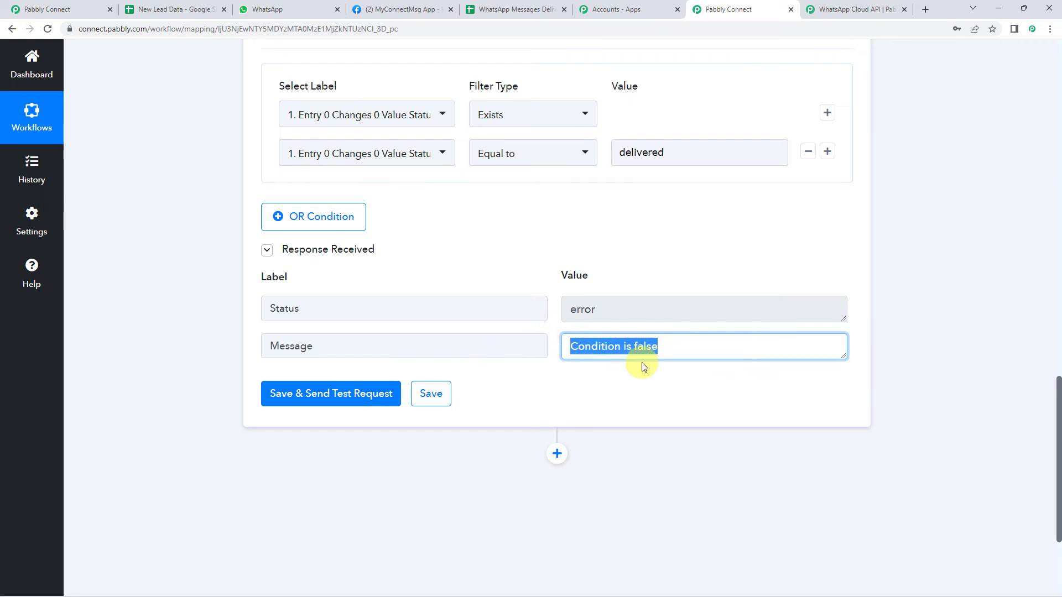
scroll(193, 329, "up", 9)
scroll(192, 326, "up", 4)
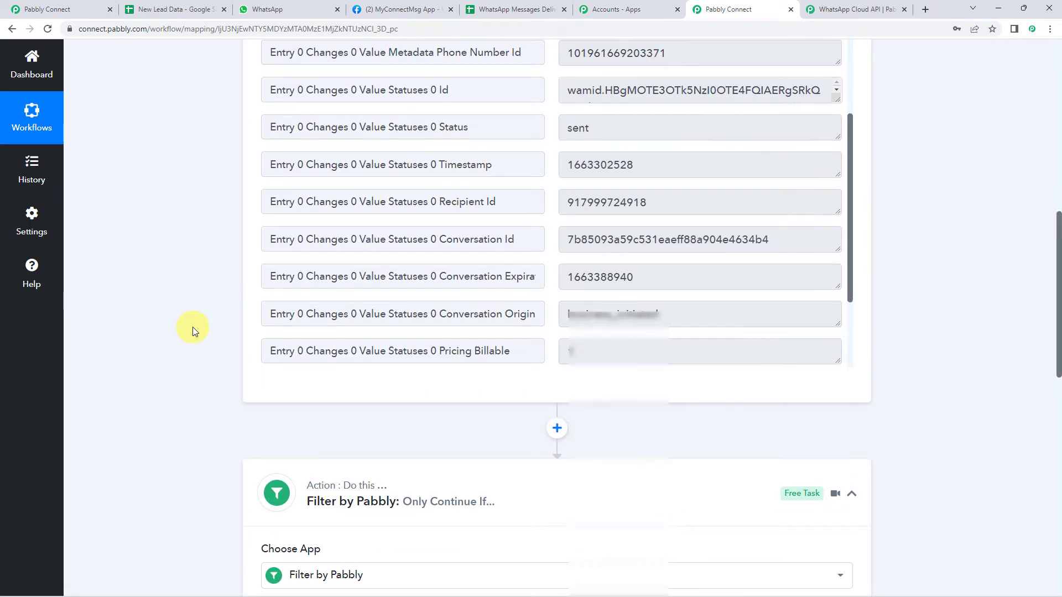
left_click_drag(616, 290, 539, 283)
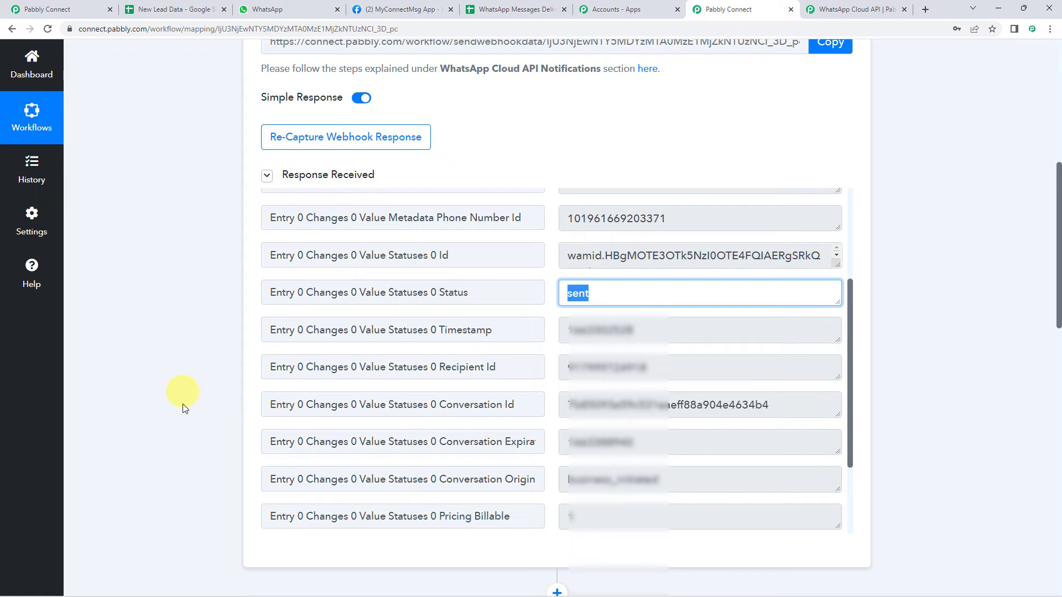
scroll(188, 411, "down", 3)
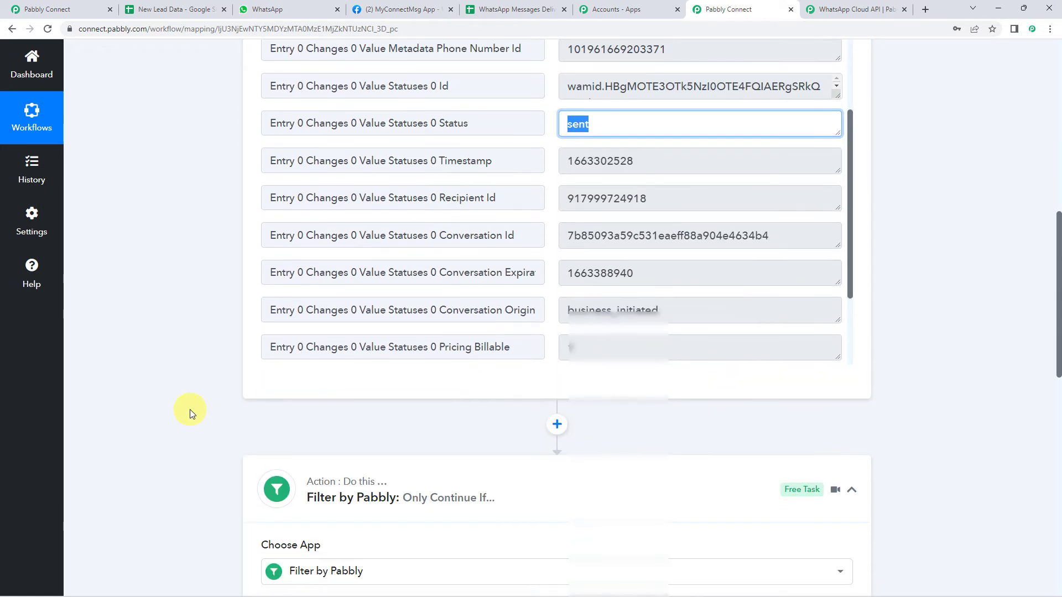
scroll(190, 412, "down", 10)
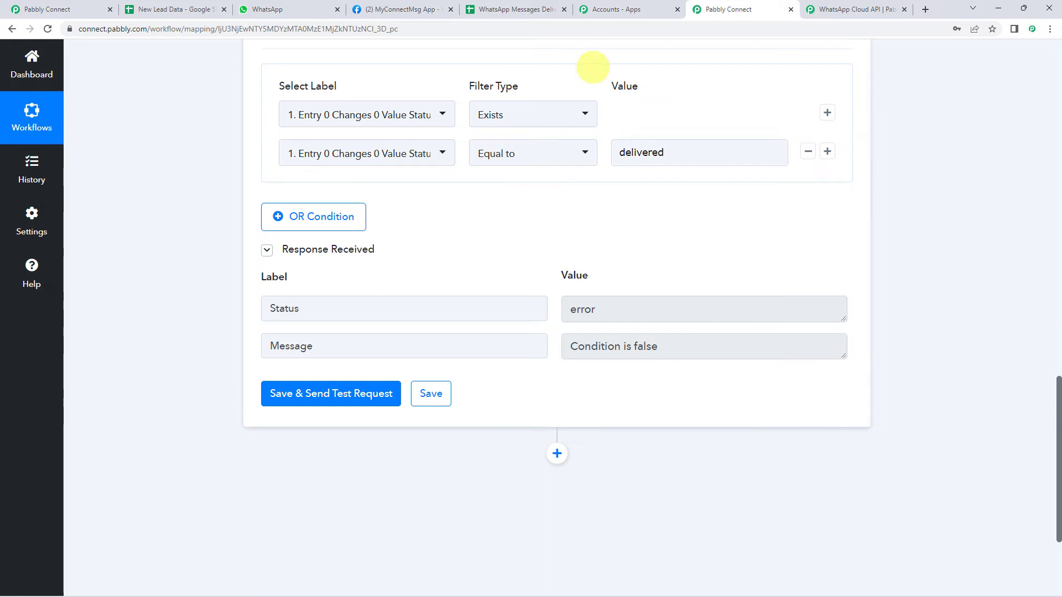
left_click(532, 10)
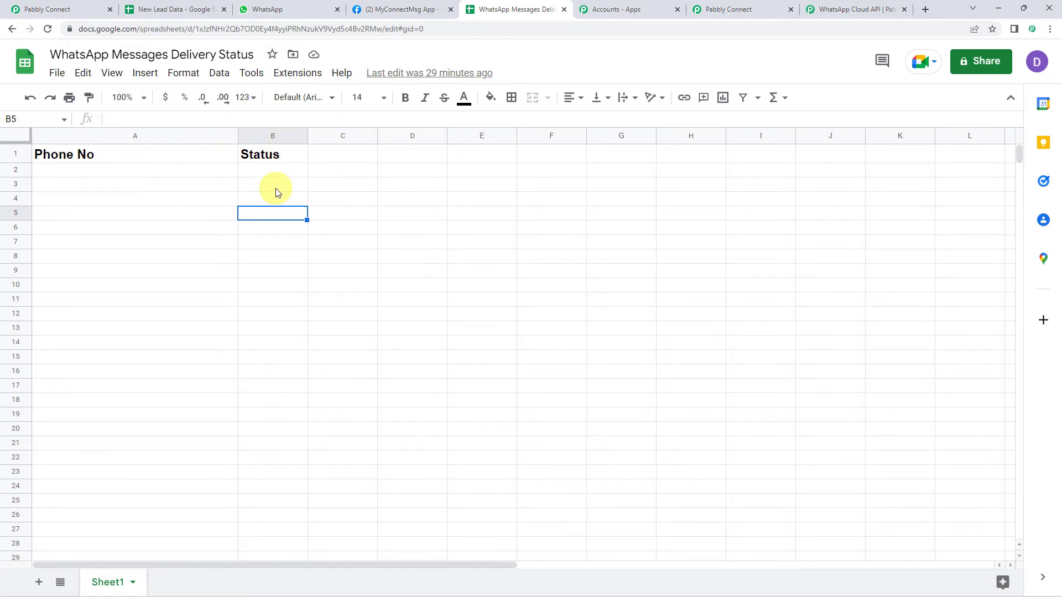
Add a Google Sheets 'Add New Row' action after the filter
left_click(751, 8)
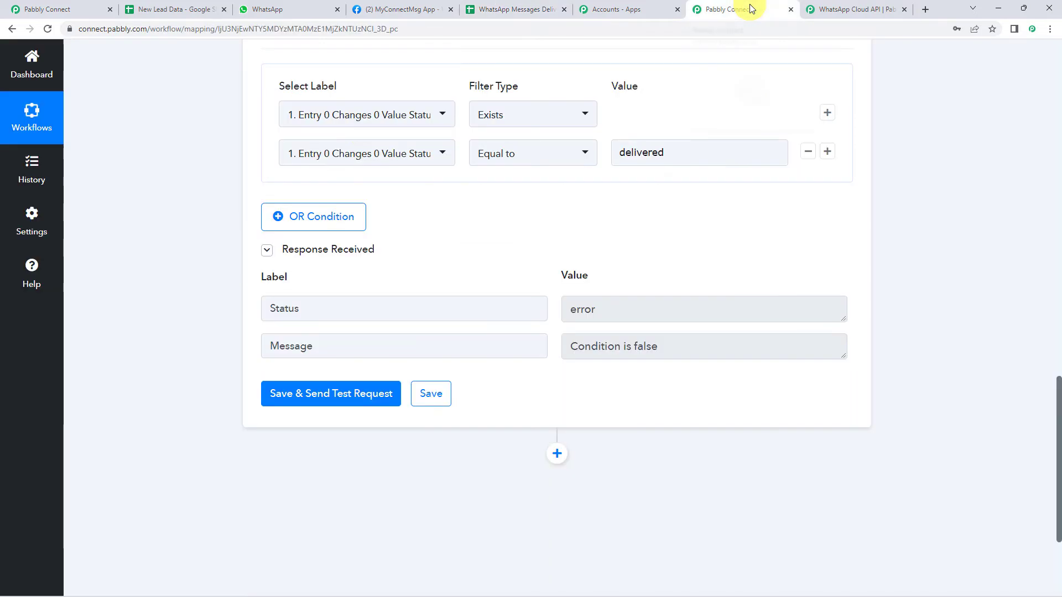
left_click(557, 455)
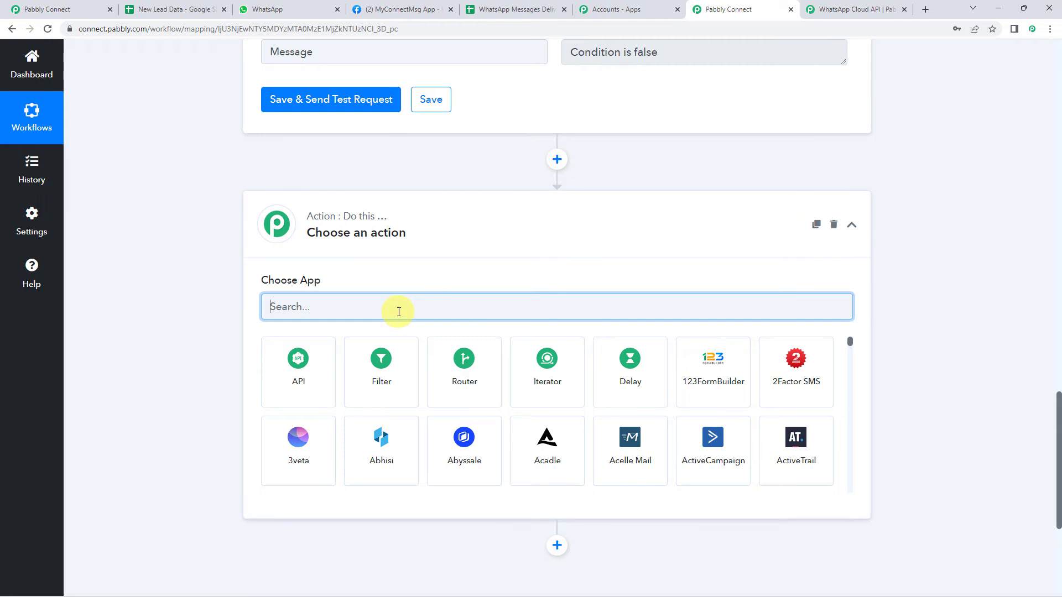
type("sheet")
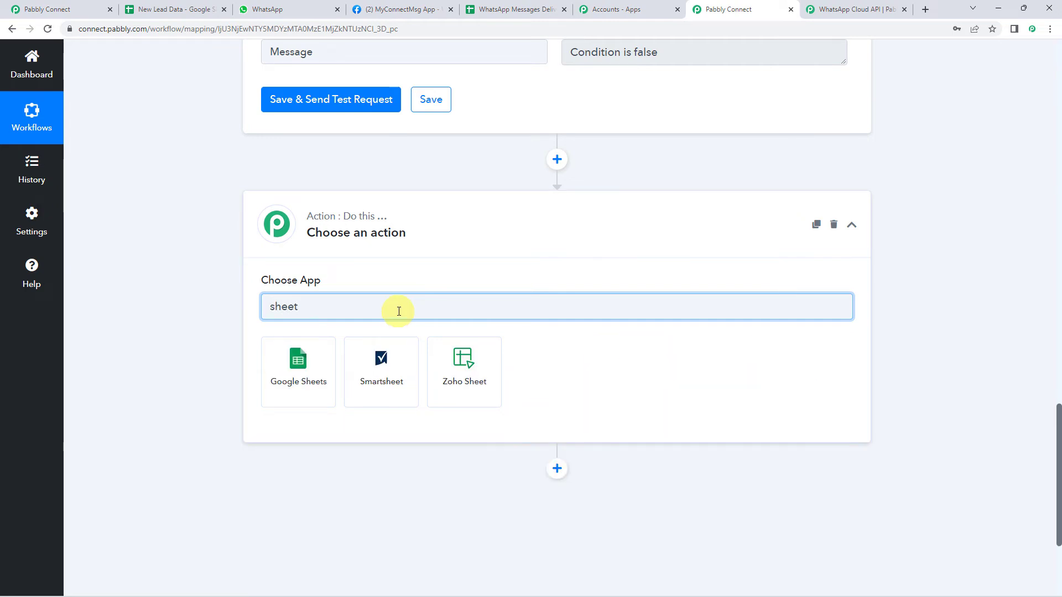
left_click(293, 370)
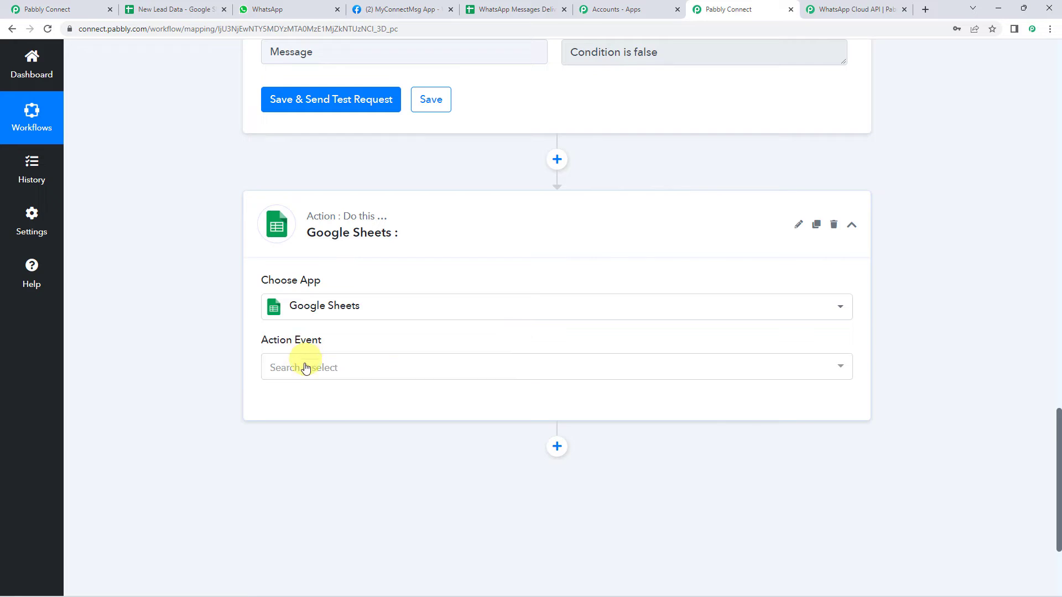
left_click(304, 367)
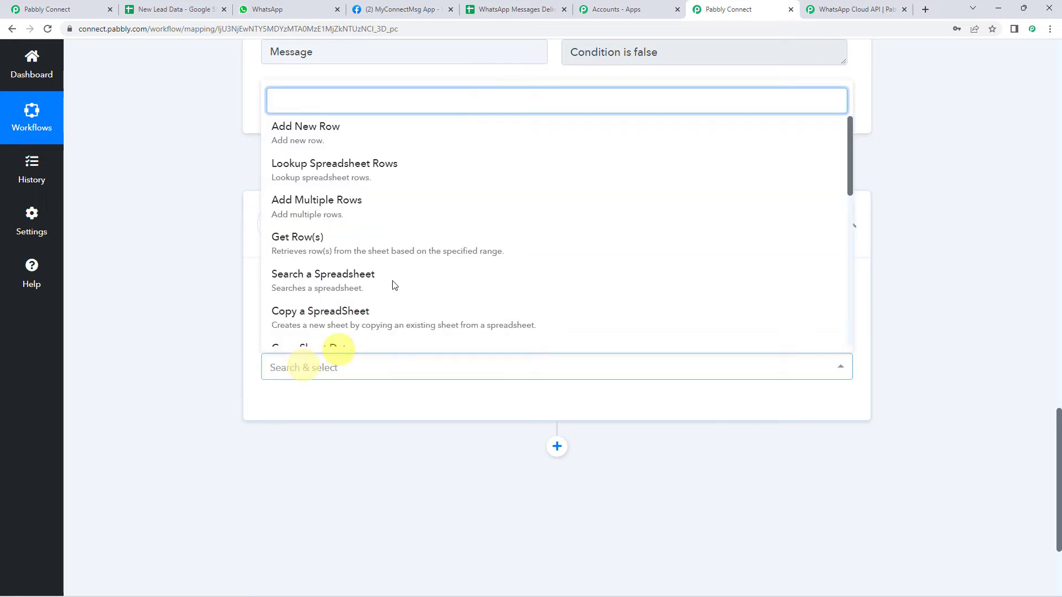
left_click(314, 132)
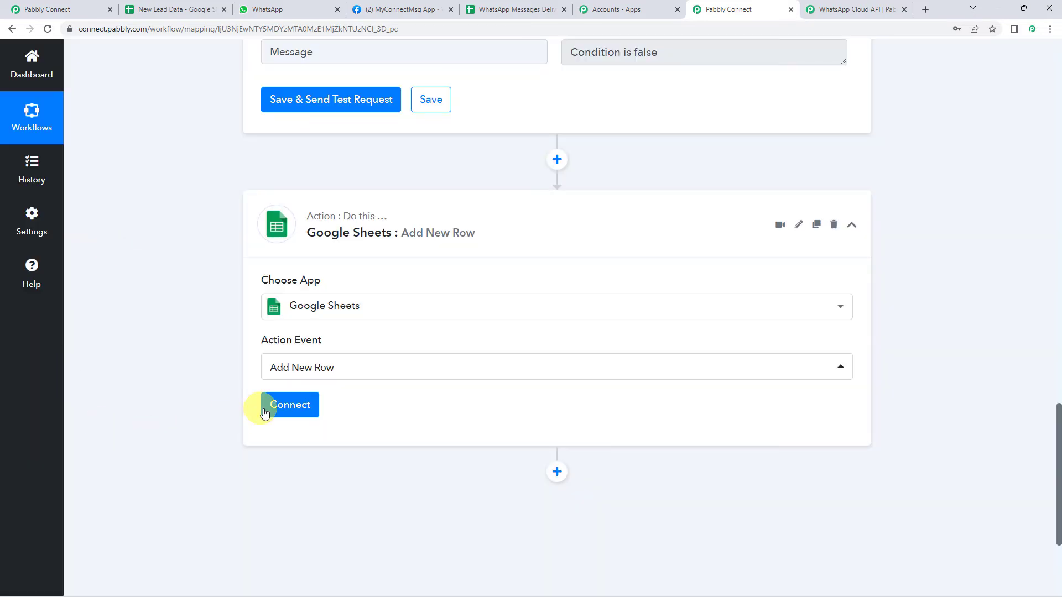
Authorize a new Google Sheets connection with the demo Google account
left_click(287, 406)
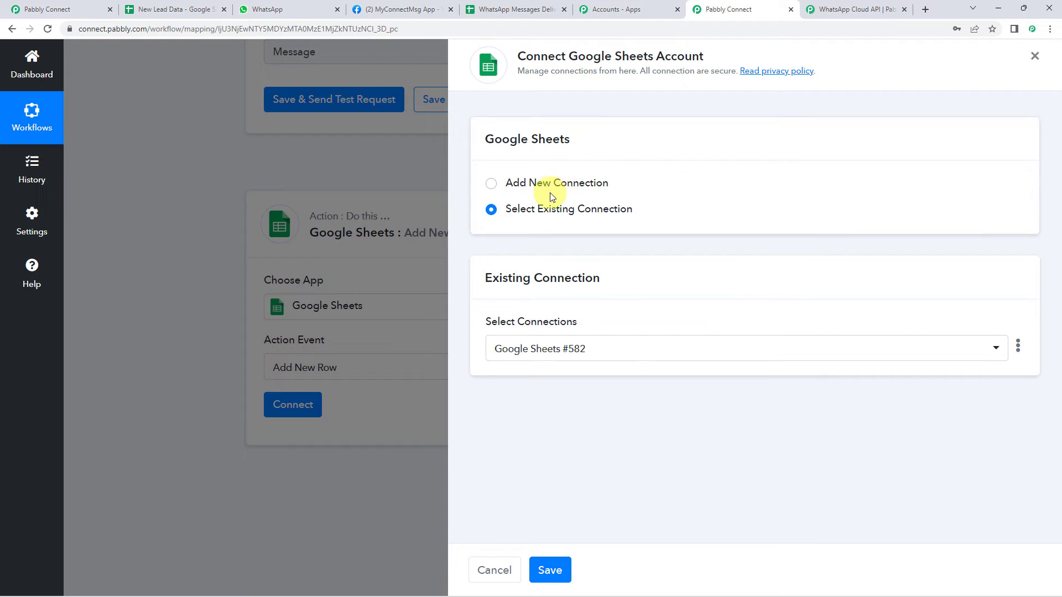
left_click(566, 180)
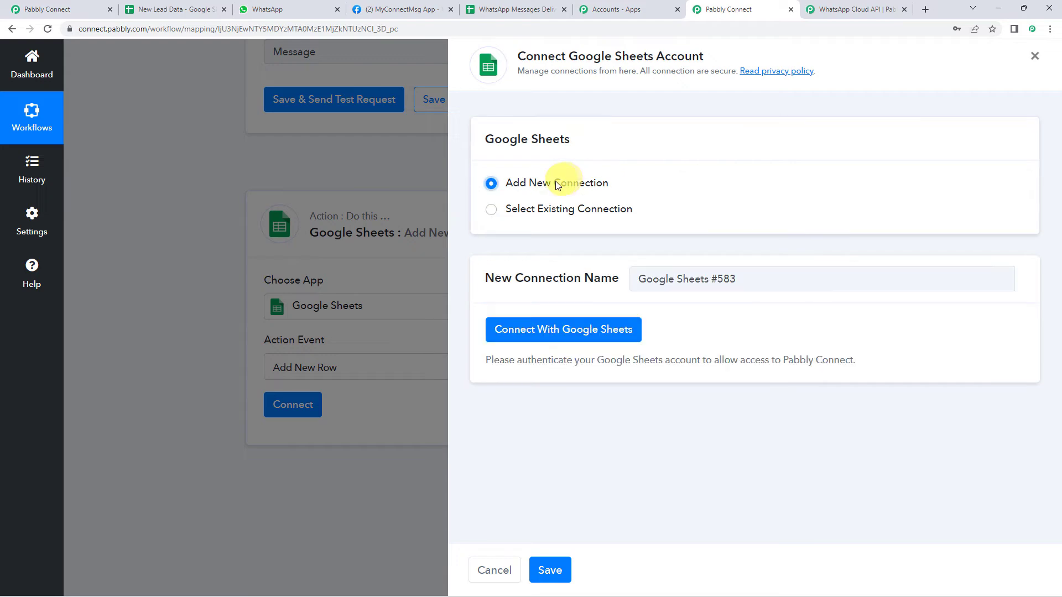
left_click(586, 332)
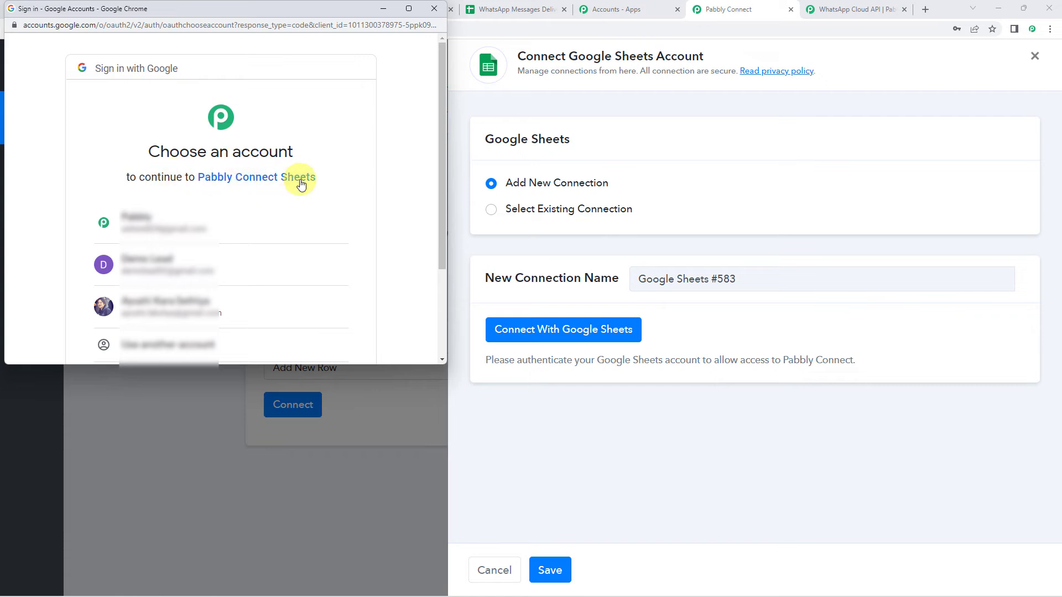
left_click(167, 260)
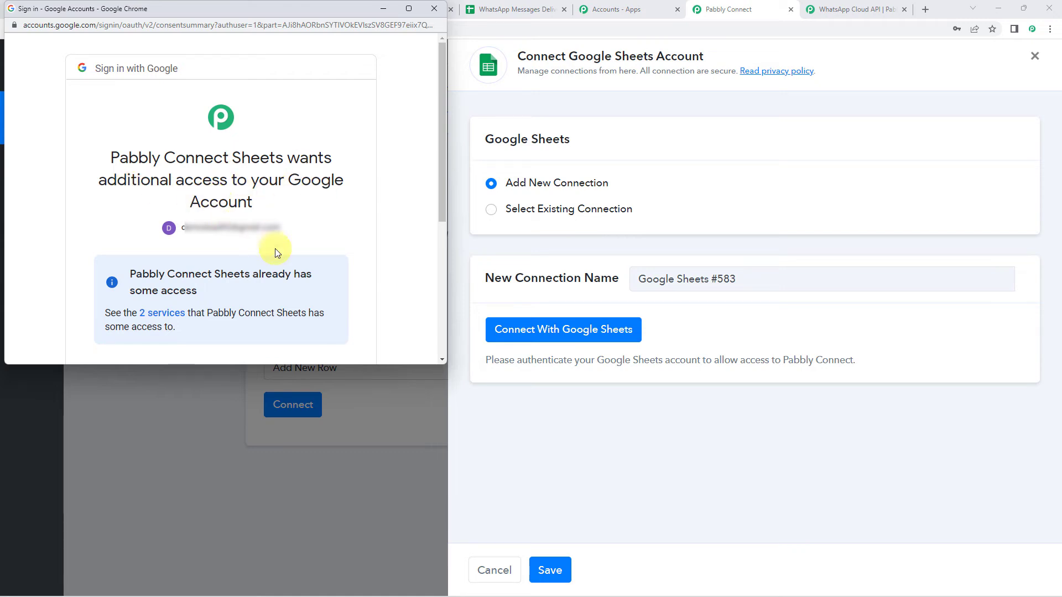
scroll(275, 250, "down", 4)
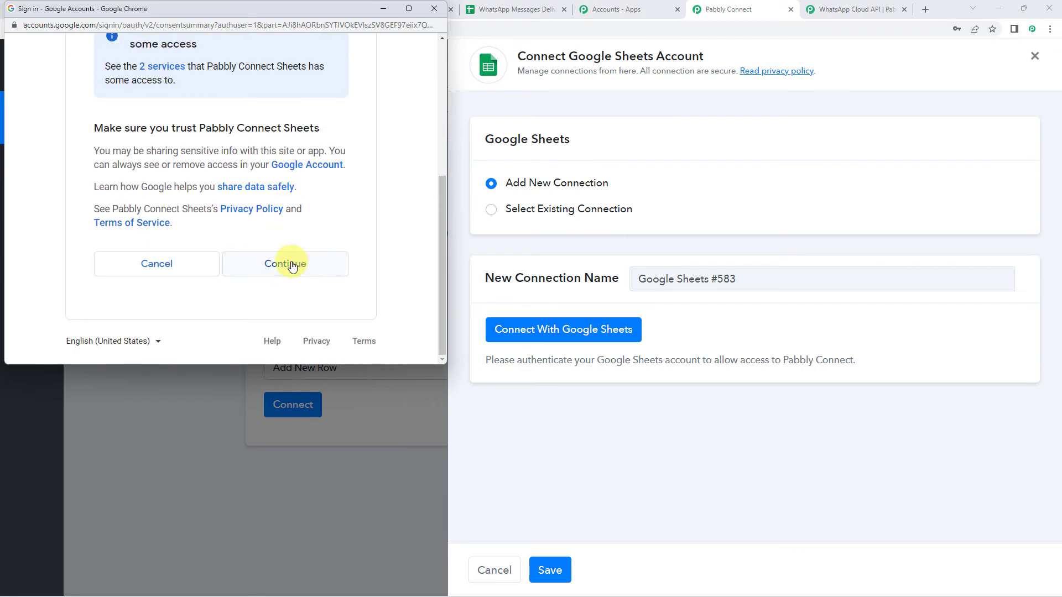
left_click(293, 265)
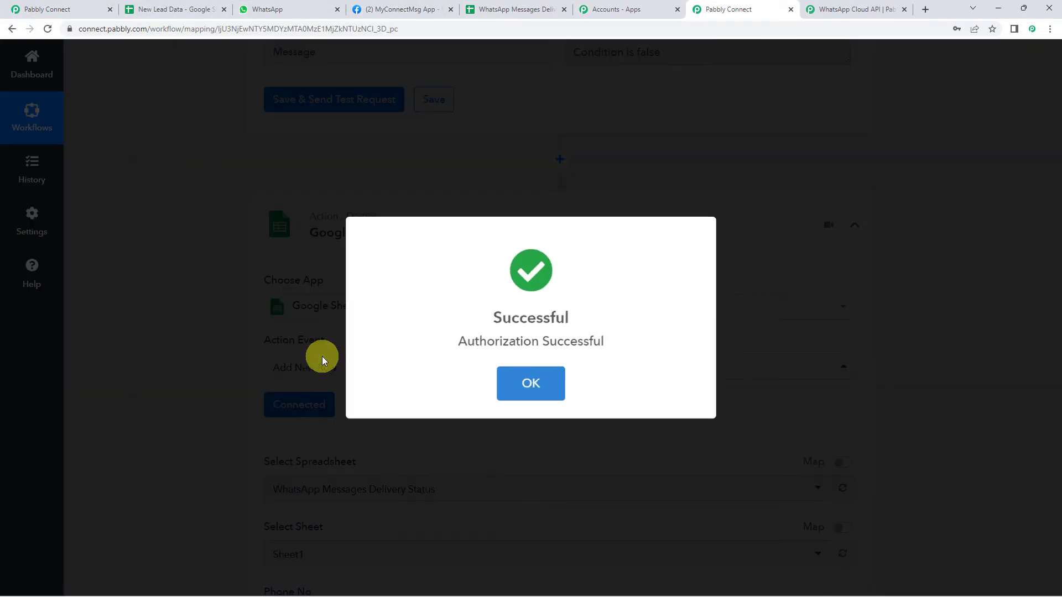
left_click(503, 371)
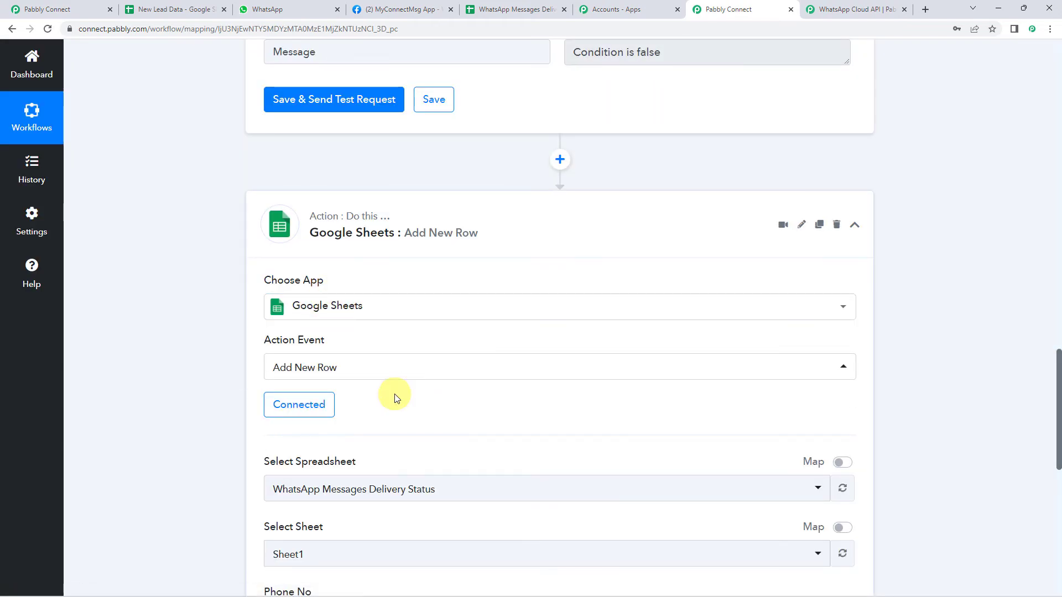
Select 'WhatsApp Messages Delivery Status' as the target spreadsheet
scroll(237, 332, "down", 3)
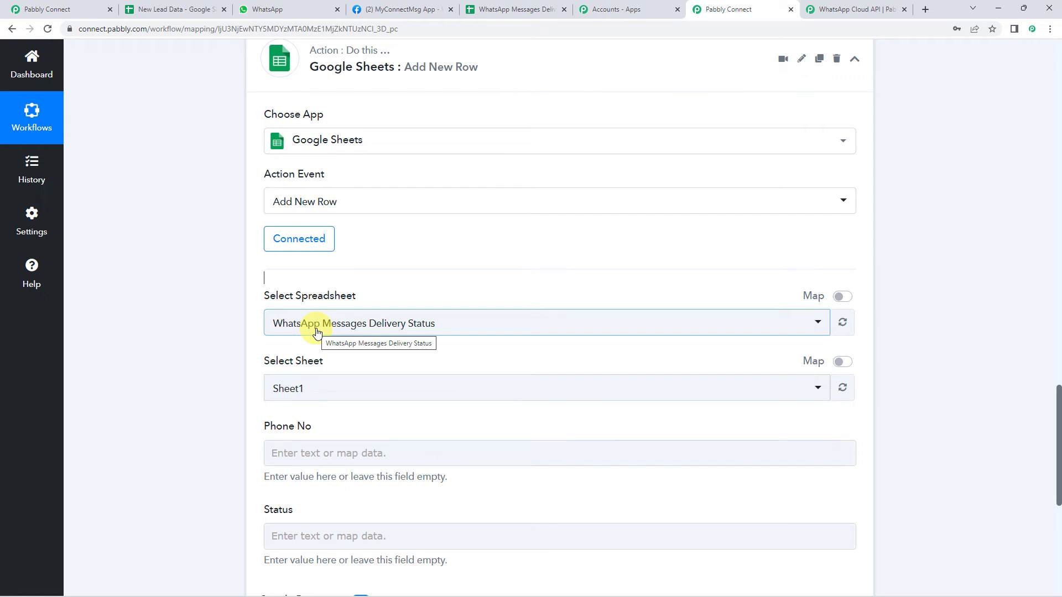
left_click(501, 8)
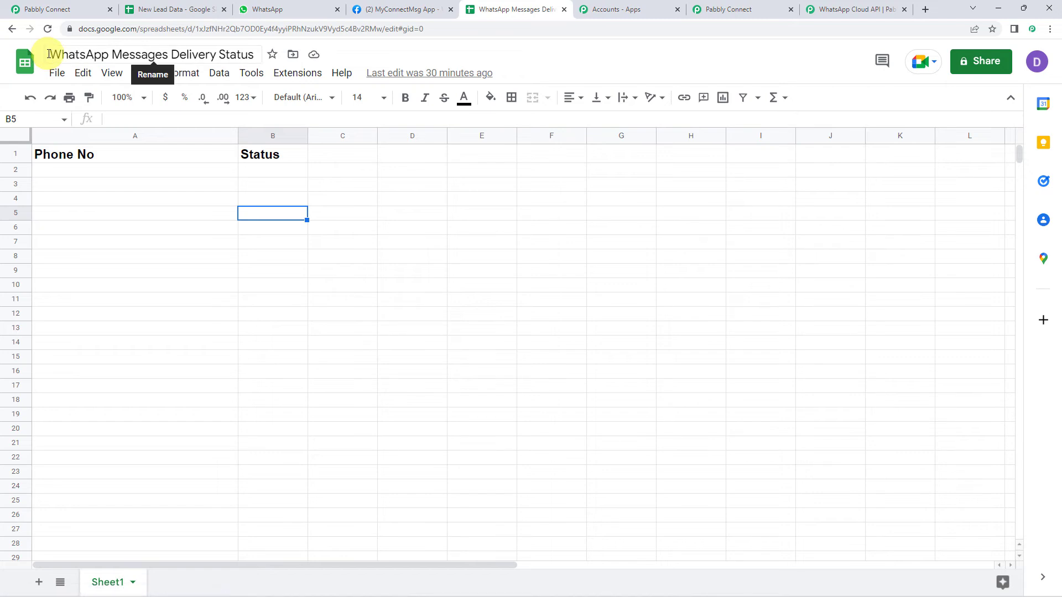
left_click_drag(48, 53, 275, 49)
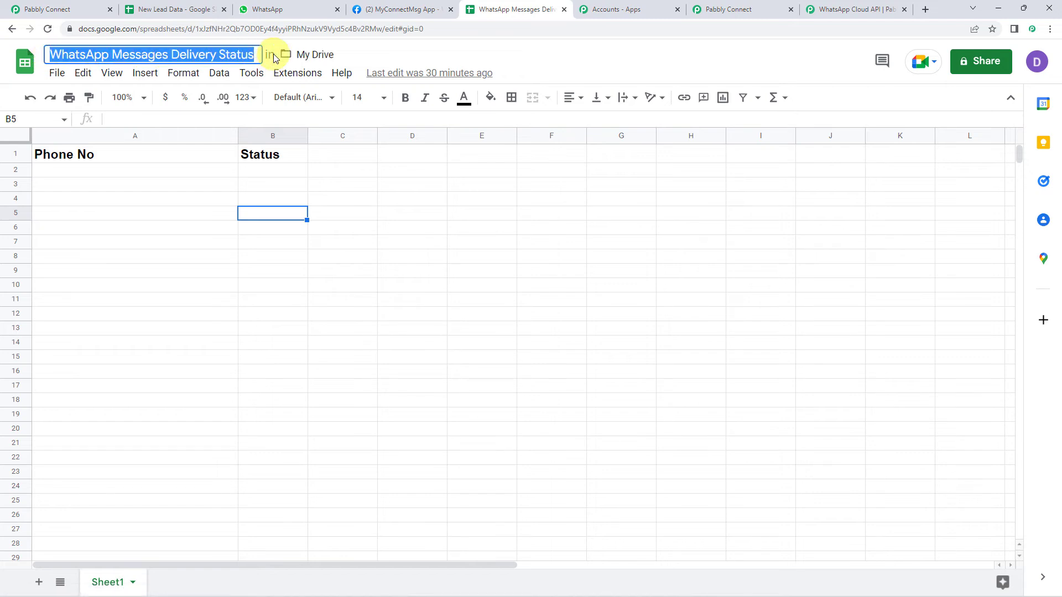
left_click(705, 10)
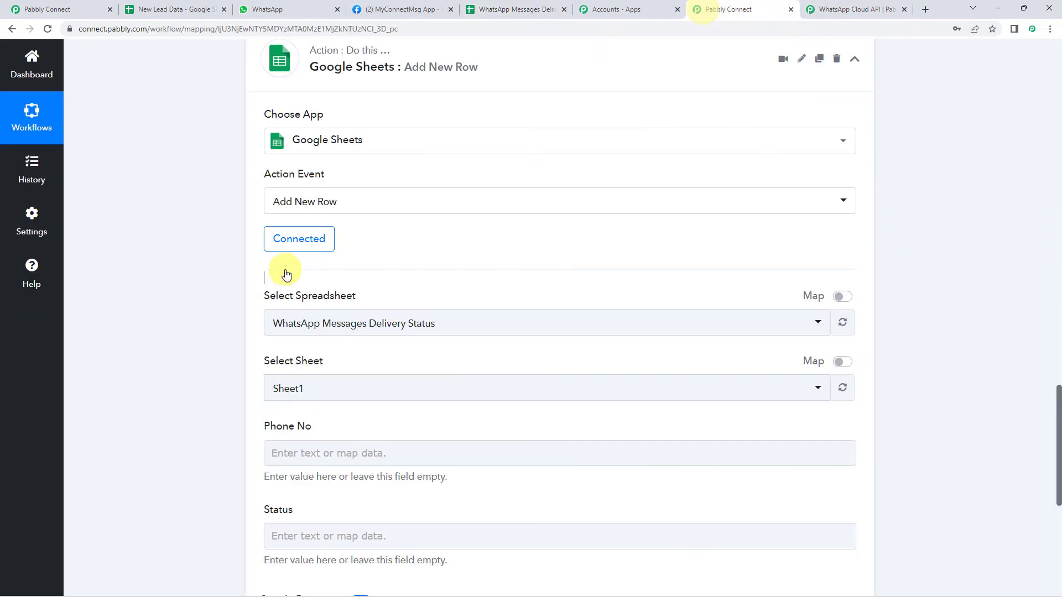
left_click(375, 331)
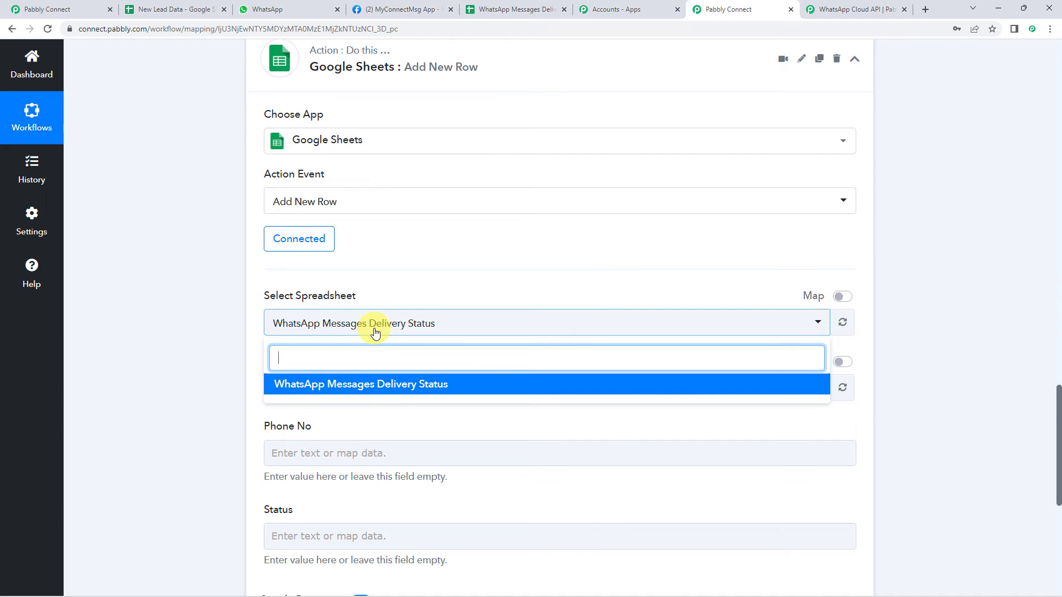
left_click(334, 383)
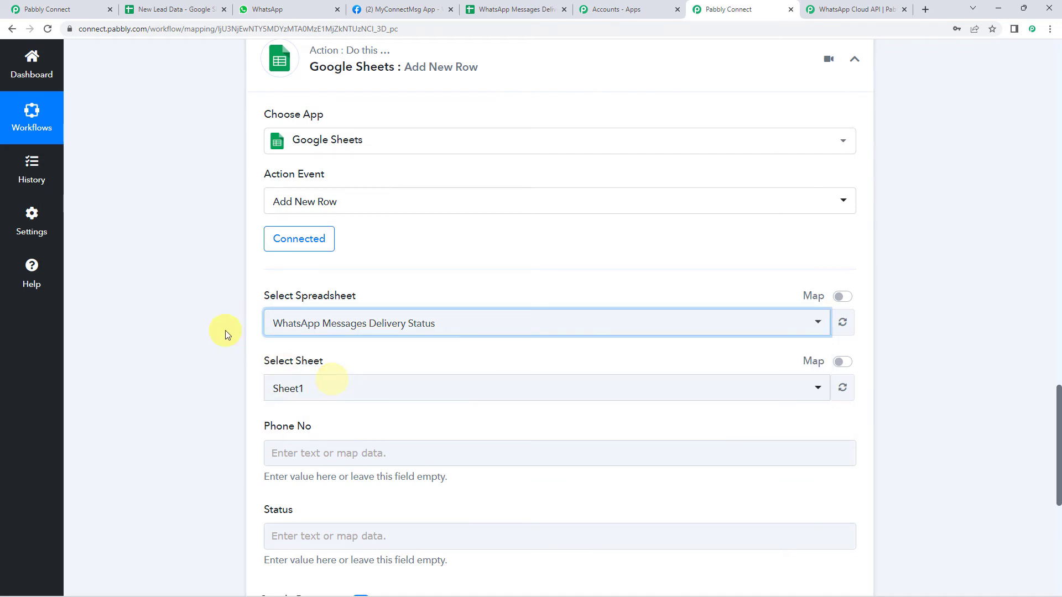
Select Sheet1 as the target sheet after confirming its name in the spreadsheet
scroll(228, 333, "down", 2)
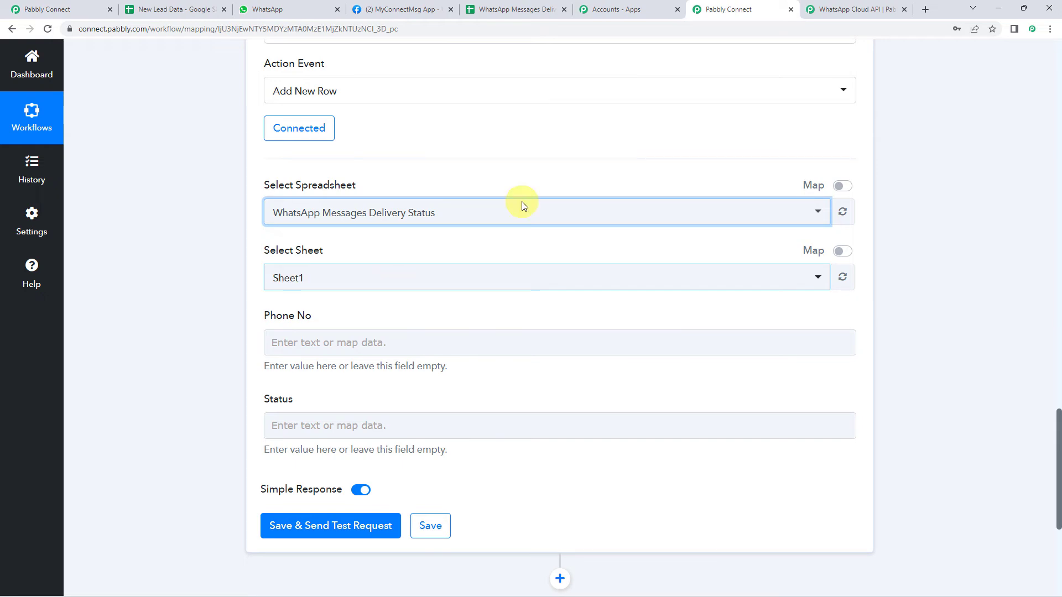
left_click(511, 9)
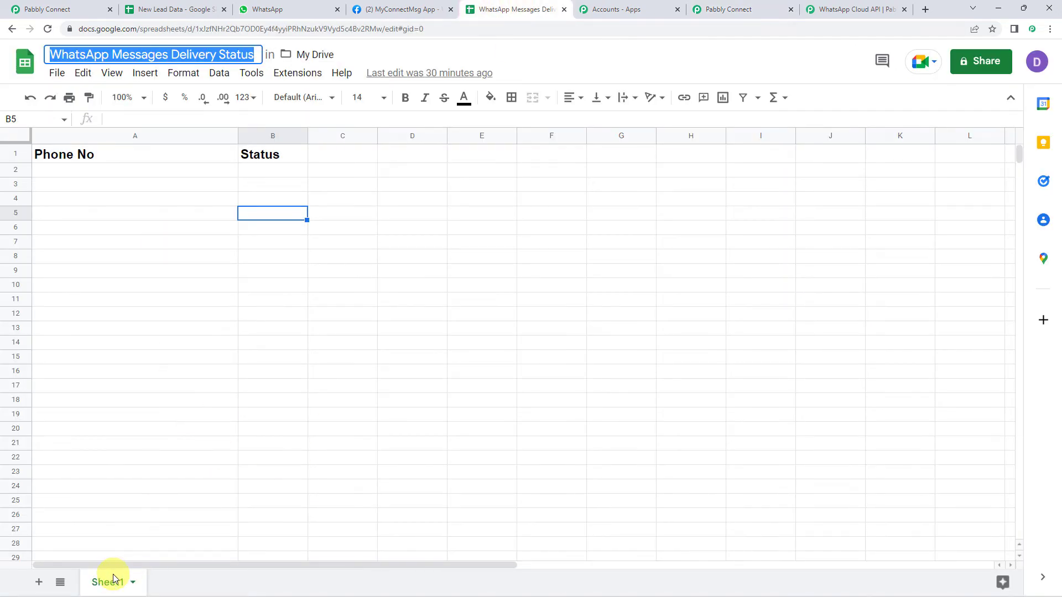
left_click(744, 8)
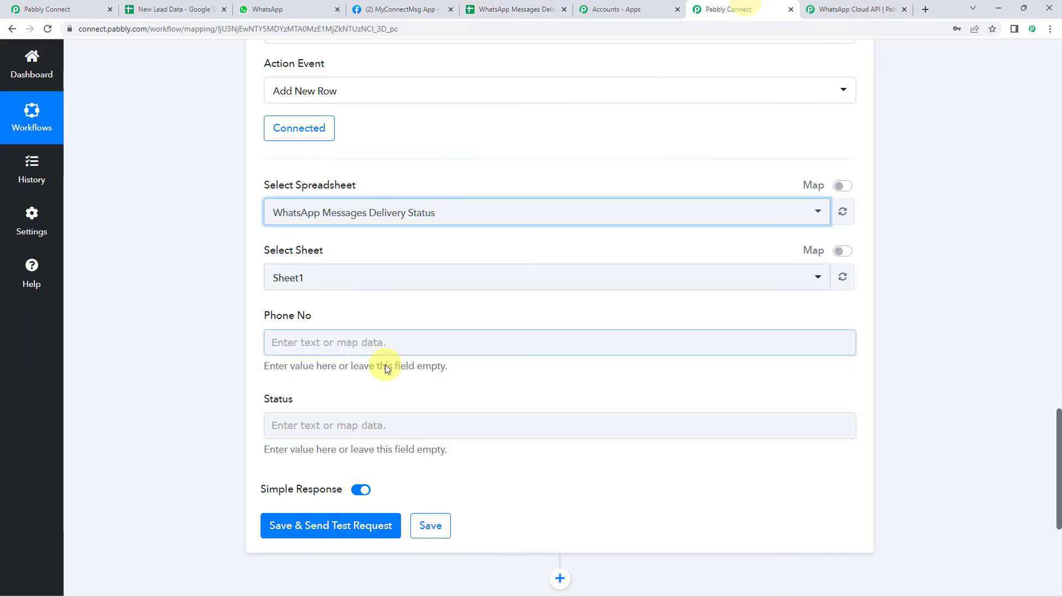
left_click(303, 284)
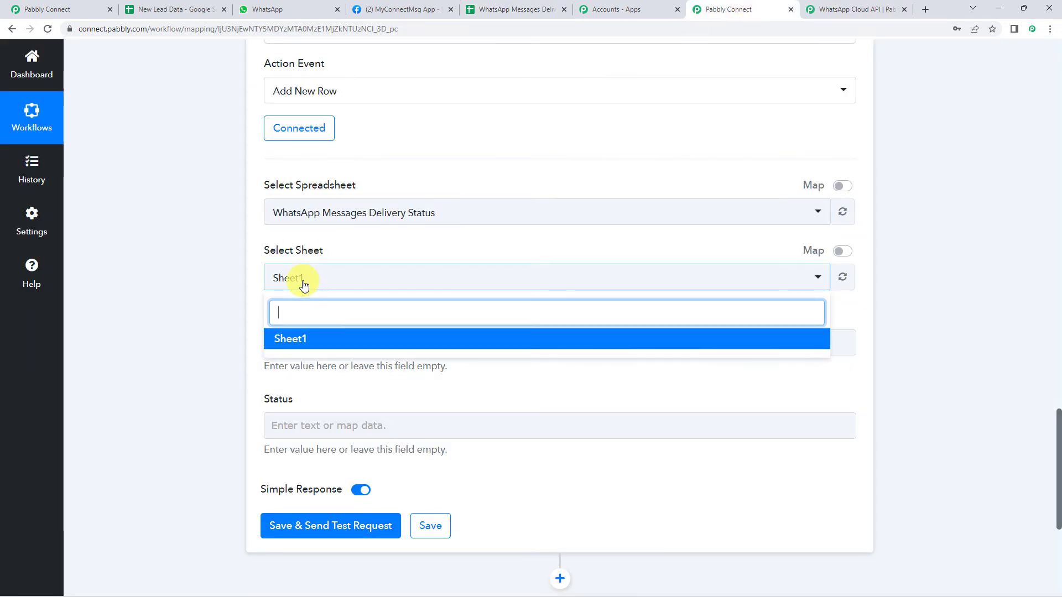
left_click(326, 339)
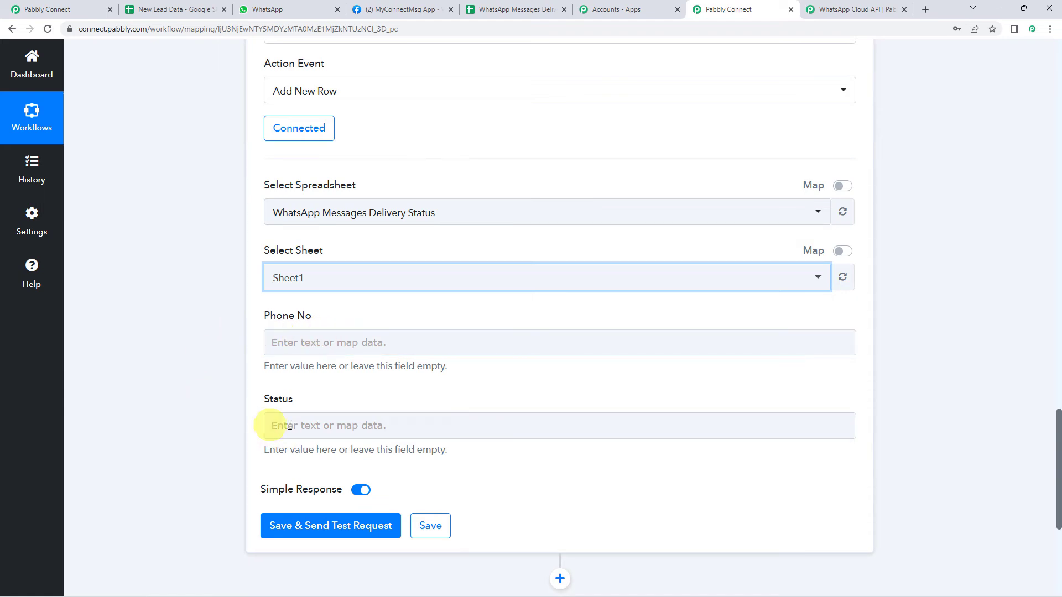
scroll(205, 330, "up", 20)
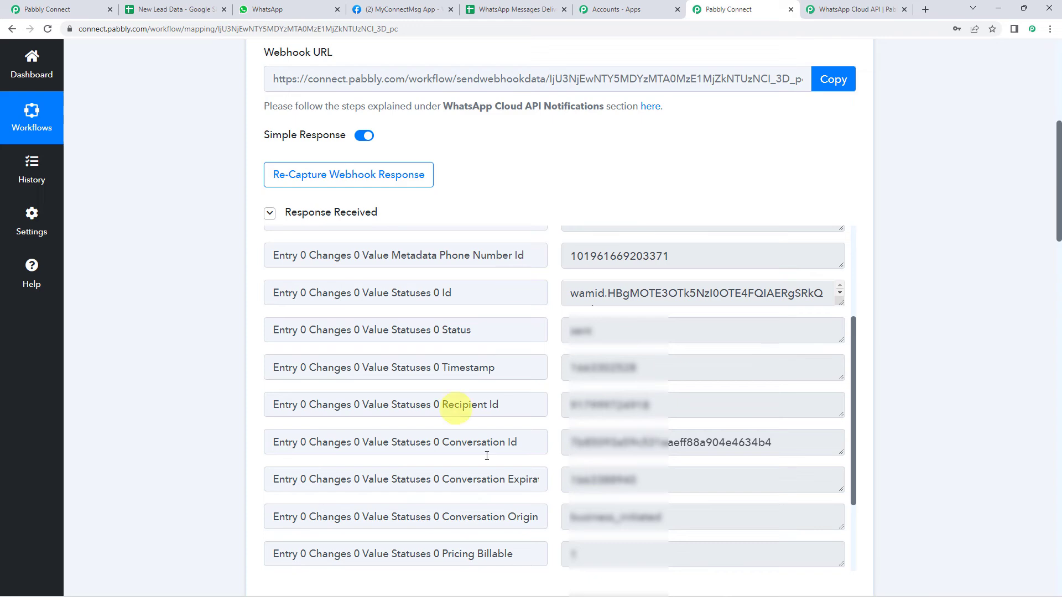
Map the trigger's Recipient Id into the Phone No column
scroll(118, 339, "down", 20)
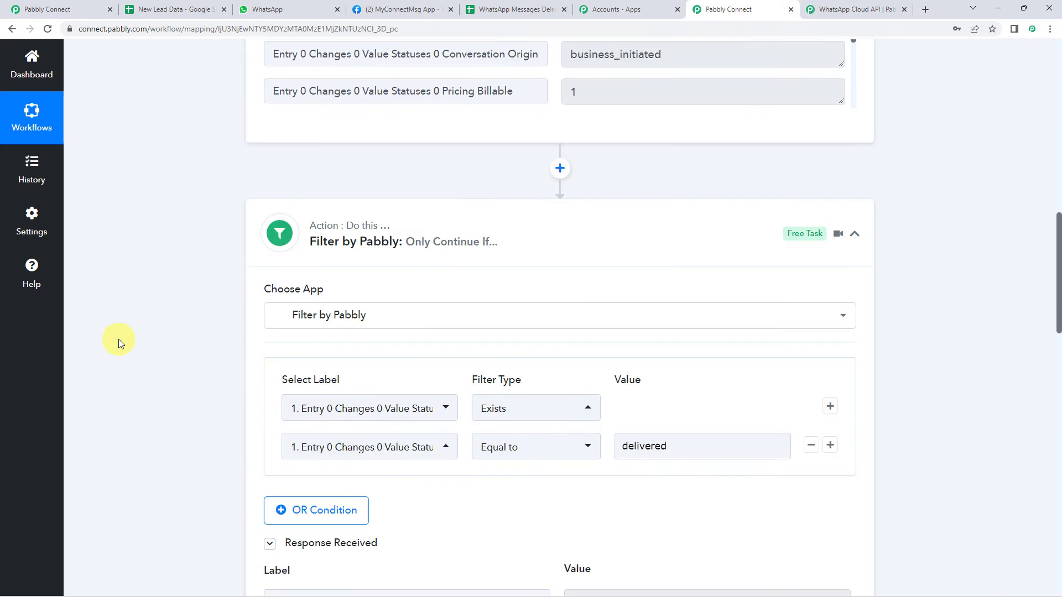
scroll(119, 340, "up", 3)
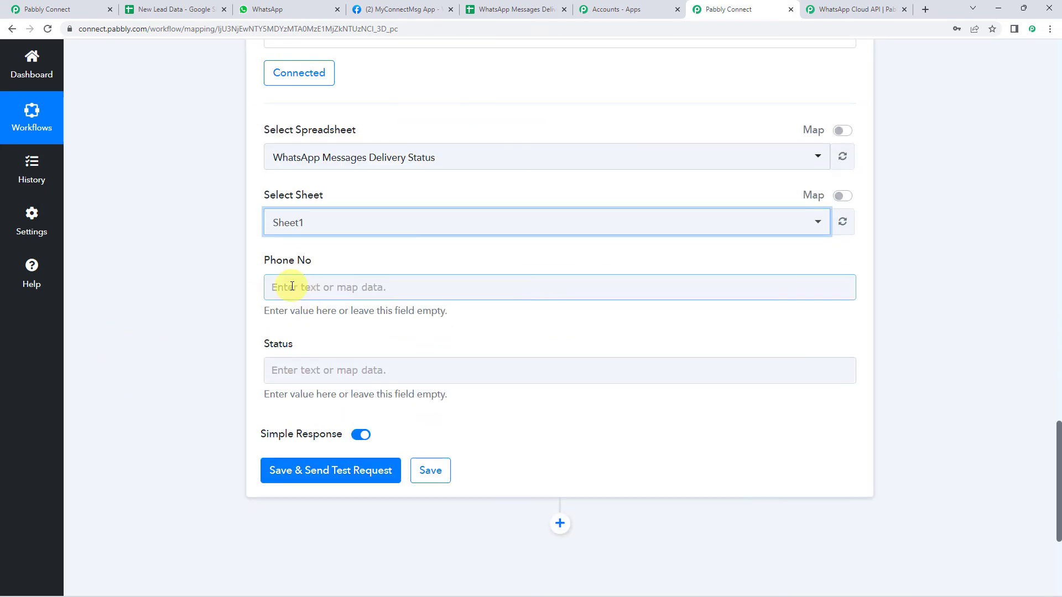
left_click(274, 285)
left_click(360, 401)
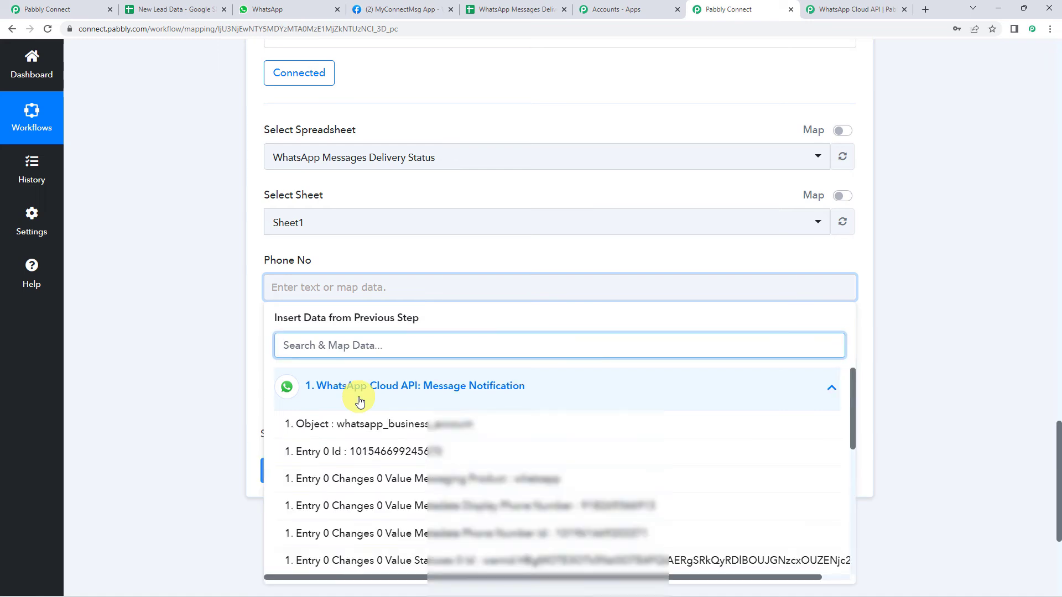
type("799")
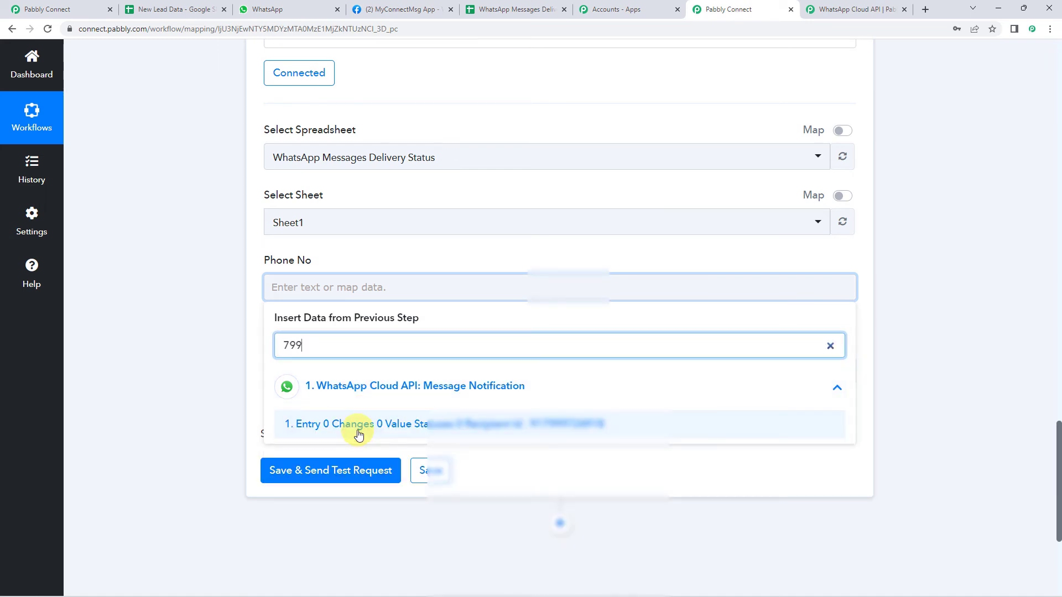
left_click(359, 434)
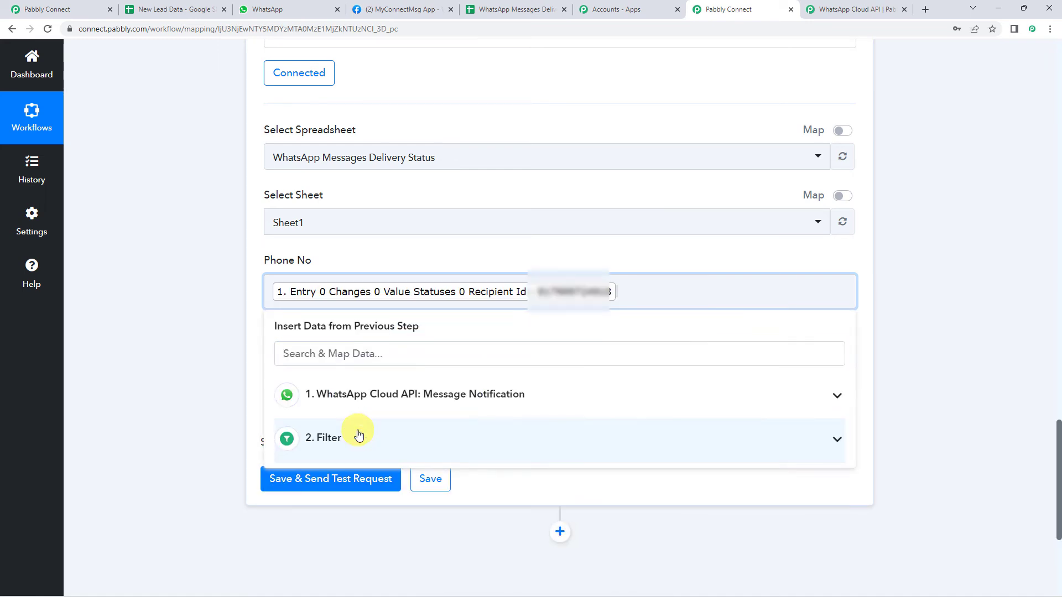
left_click(152, 340)
Map the trigger's Status value into the Status column, then save and send a test row
left_click(302, 383)
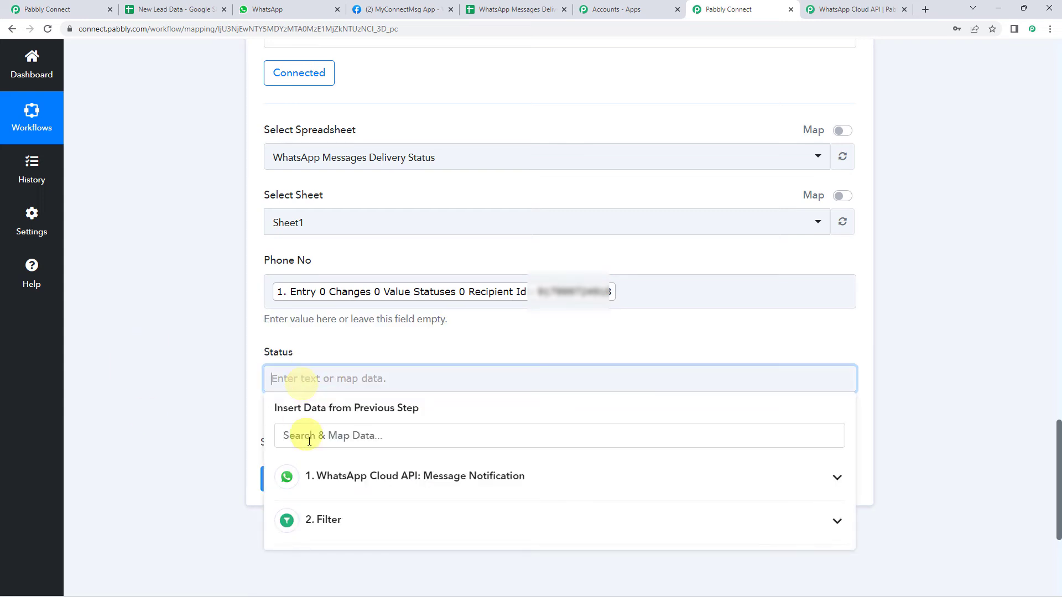
left_click(301, 476)
type("sent")
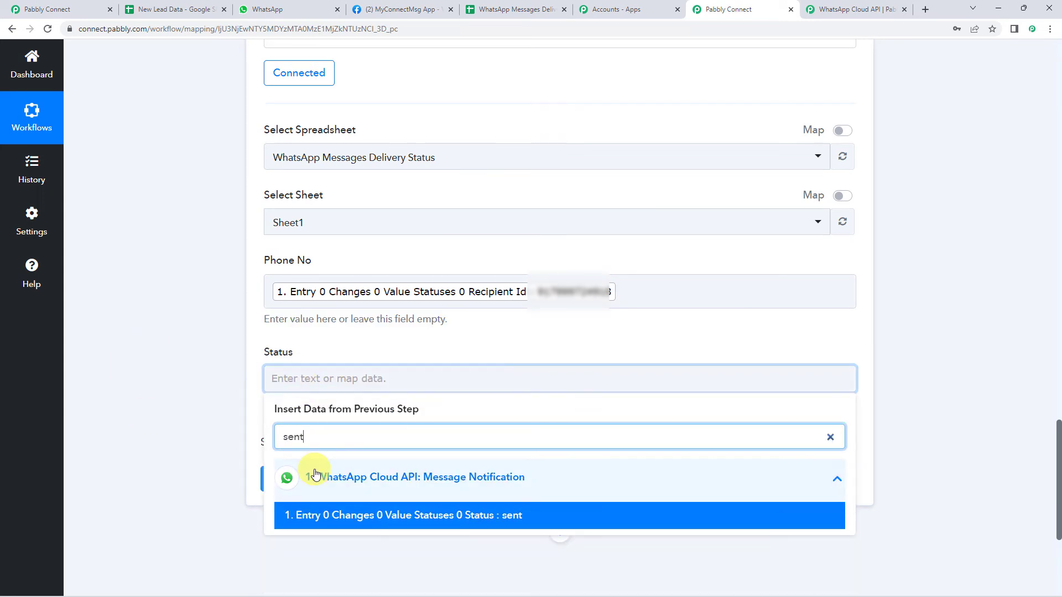
left_click(348, 515)
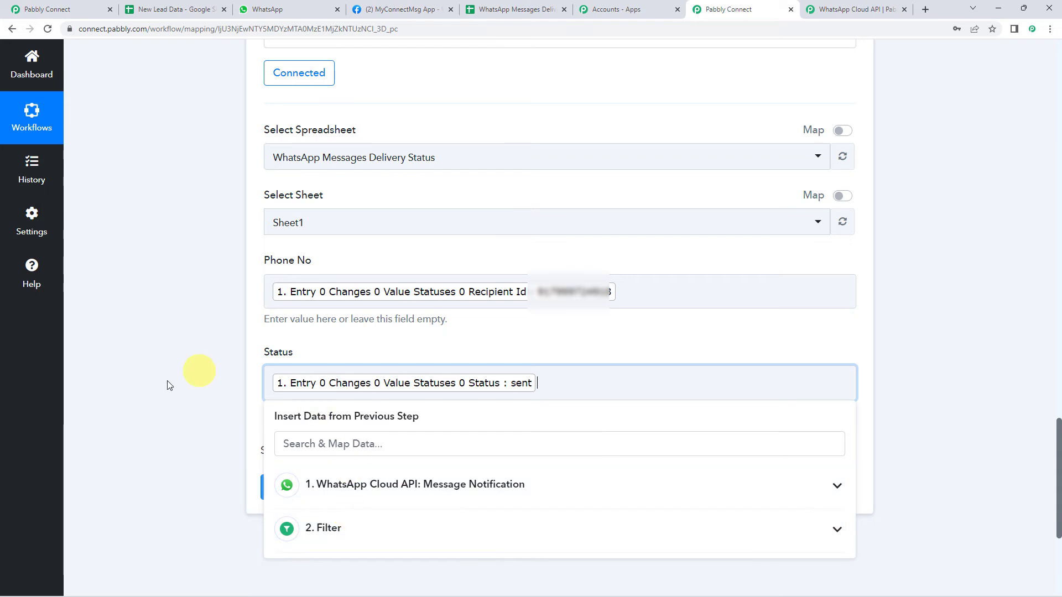
left_click(203, 416)
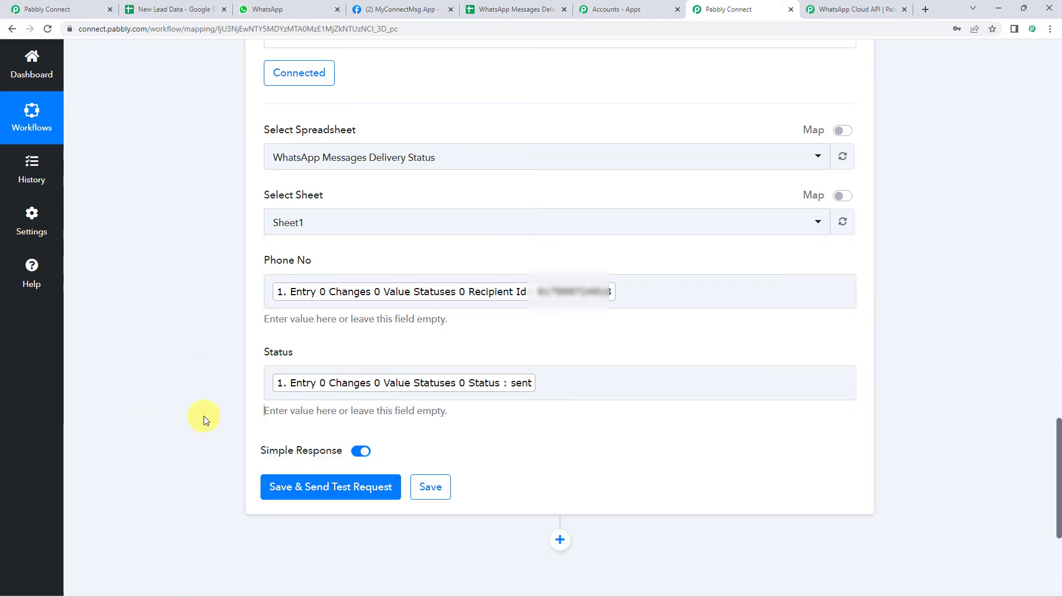
left_click(329, 487)
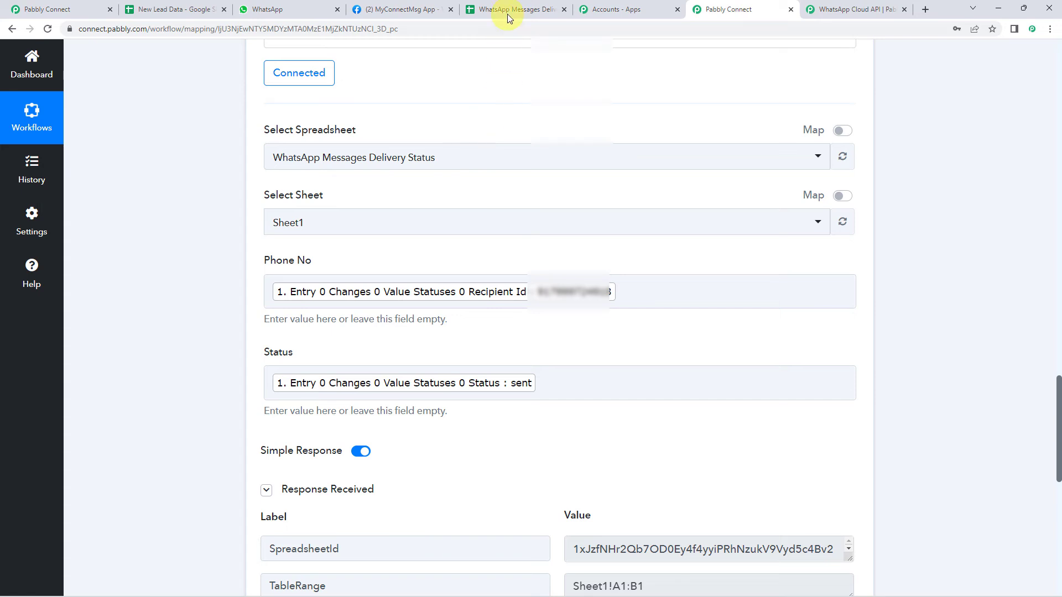
scroll(159, 438, "down", 4)
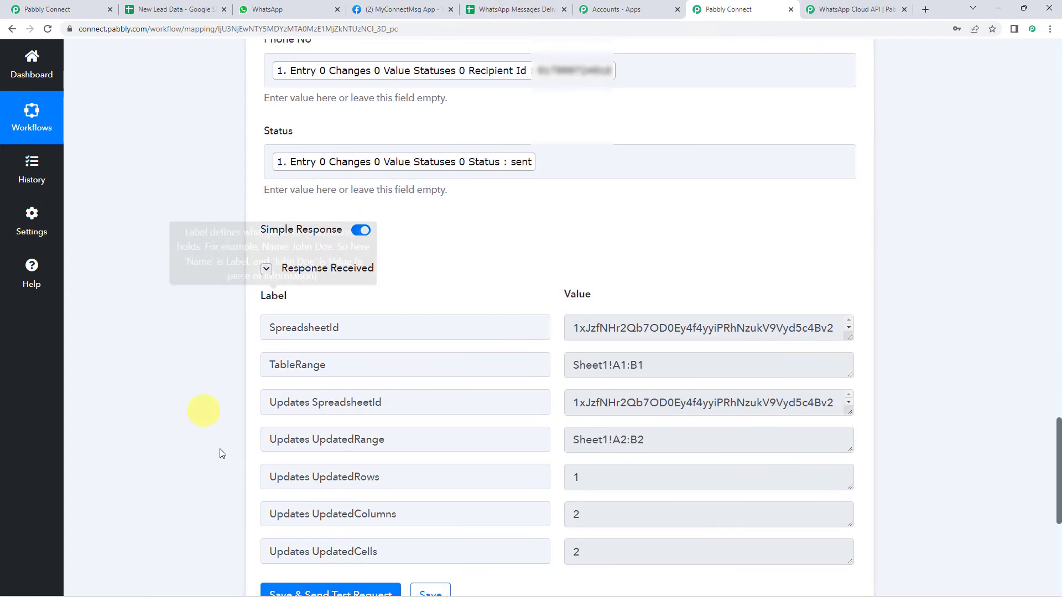
Confirm the test row in the delivery-status sheet, save the Google Sheets step, and reopen the sending workflow
left_click(501, 9)
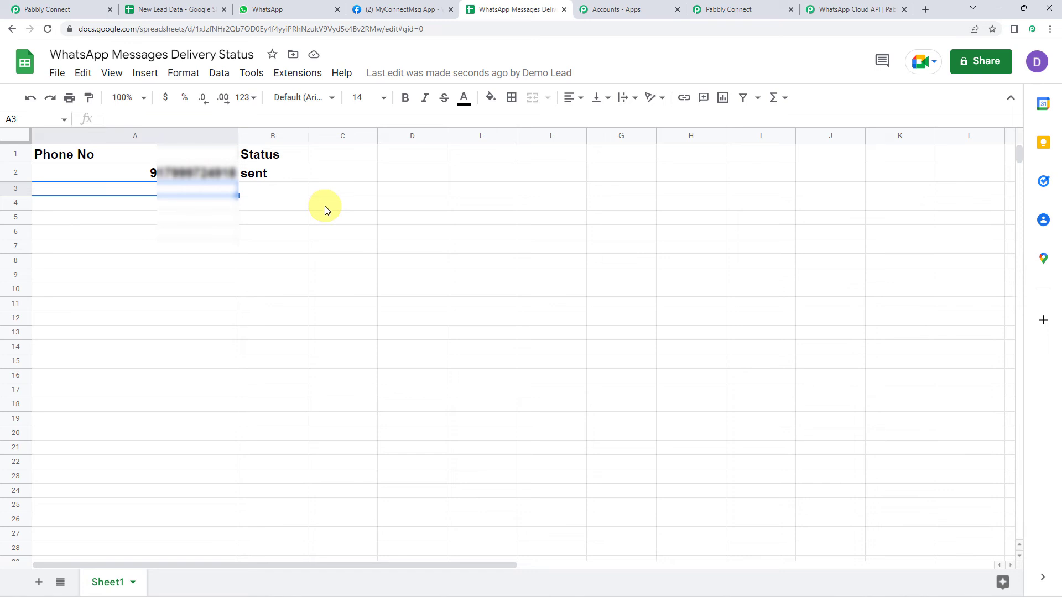
left_click(763, 9)
scroll(223, 316, "down", 1)
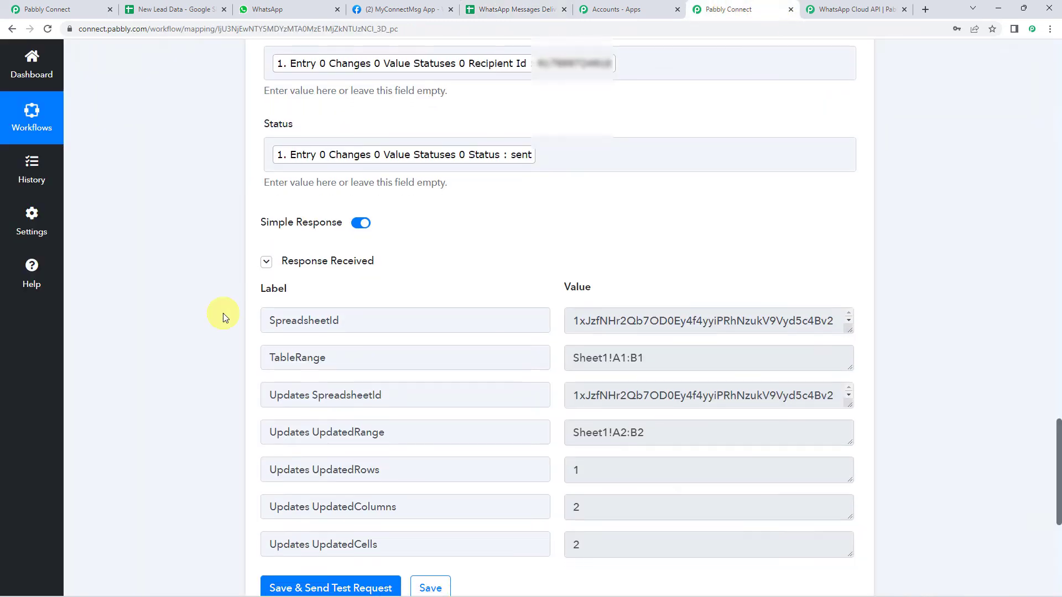
scroll(223, 313, "down", 4)
left_click(429, 376)
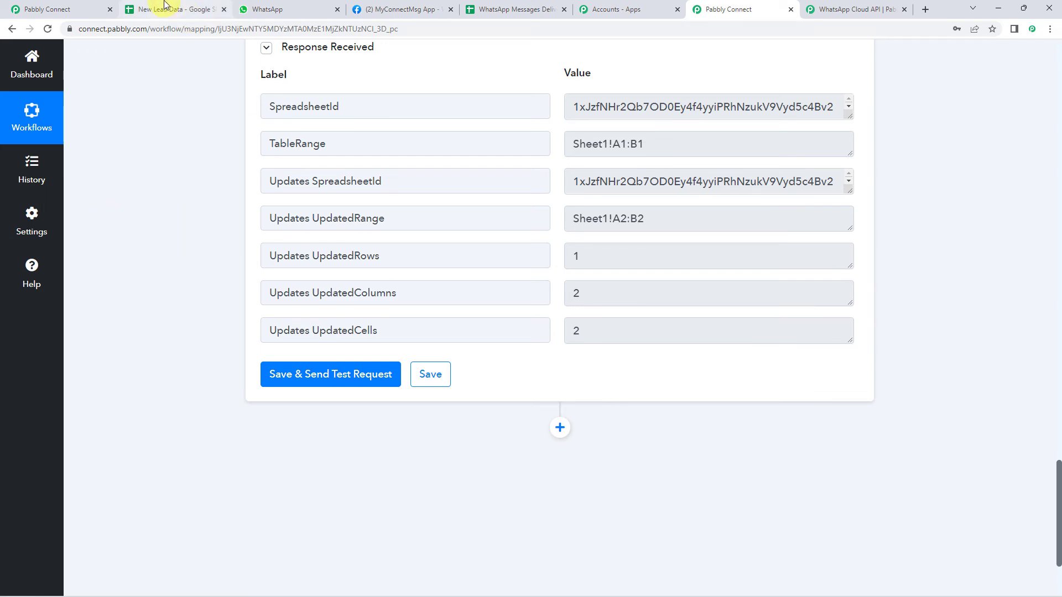
left_click(68, 5)
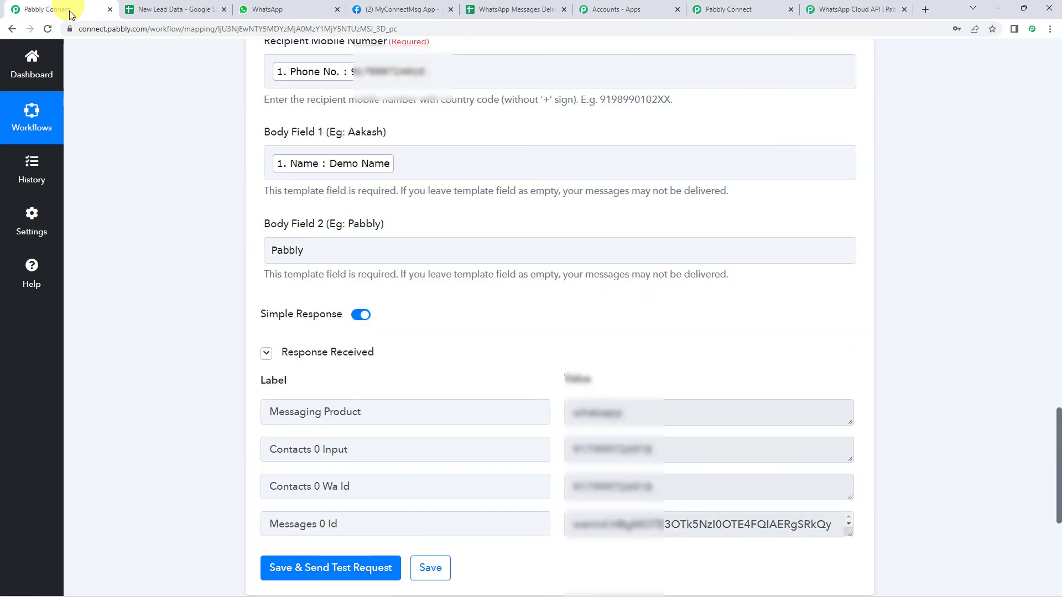
In New Lead Data, enter the test lead's name in A3 and e-mail in B3
left_click(166, 9)
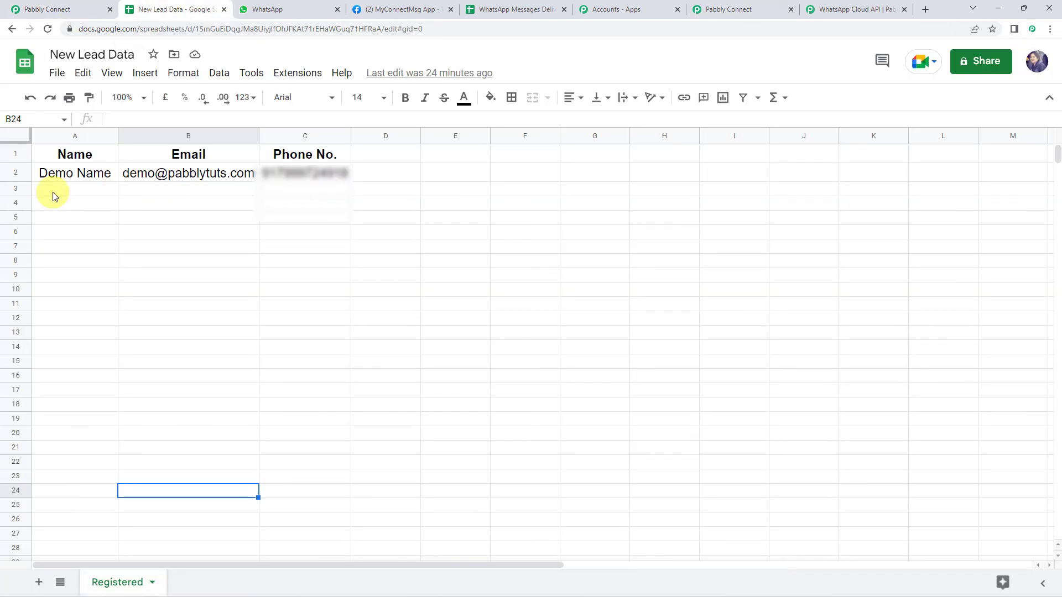
left_click(81, 190)
type("Du")
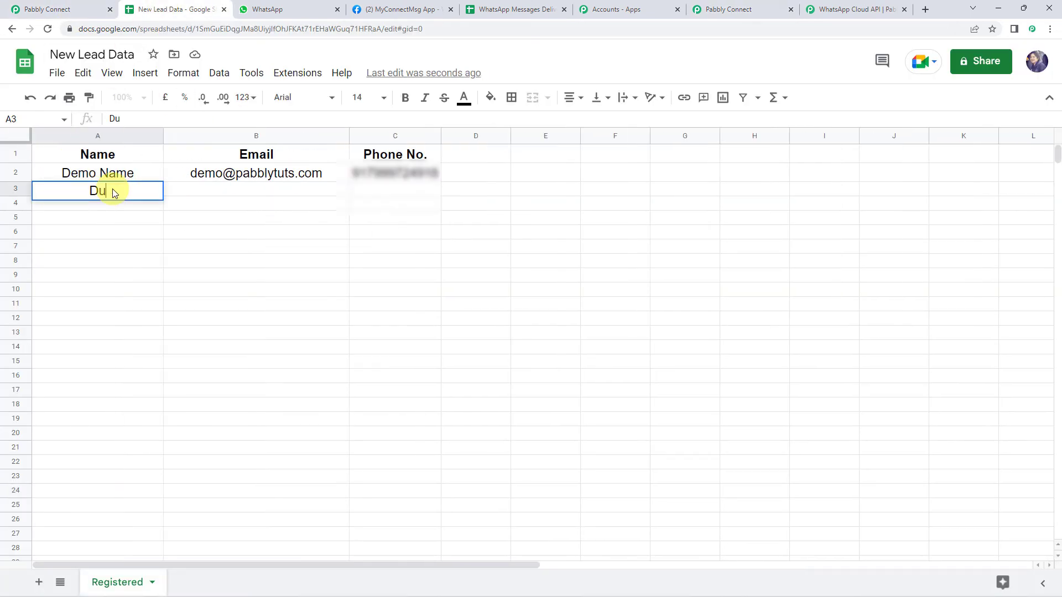
type("mmy Customer")
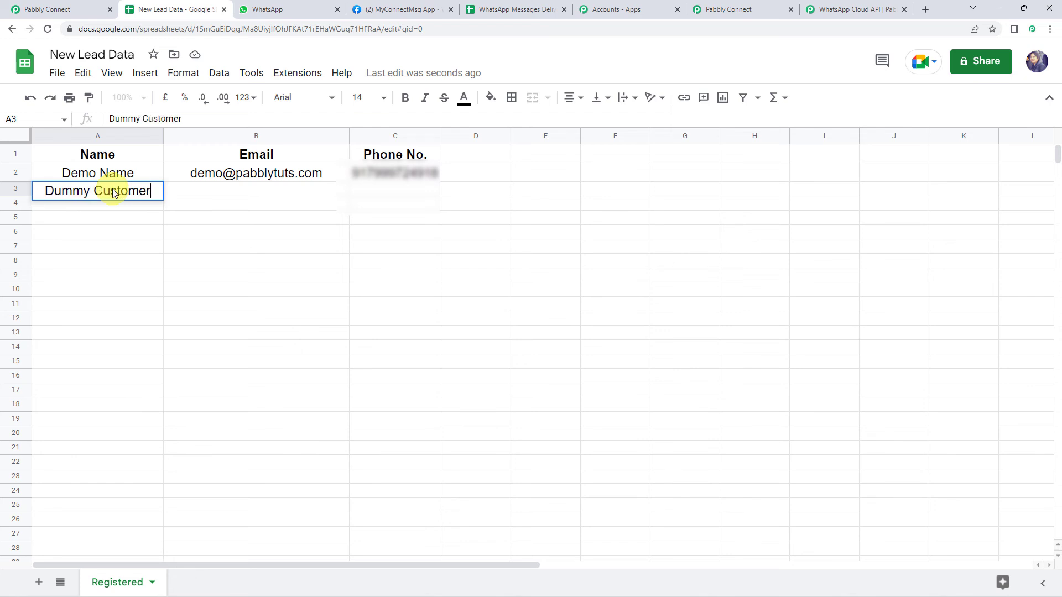
key("Tab")
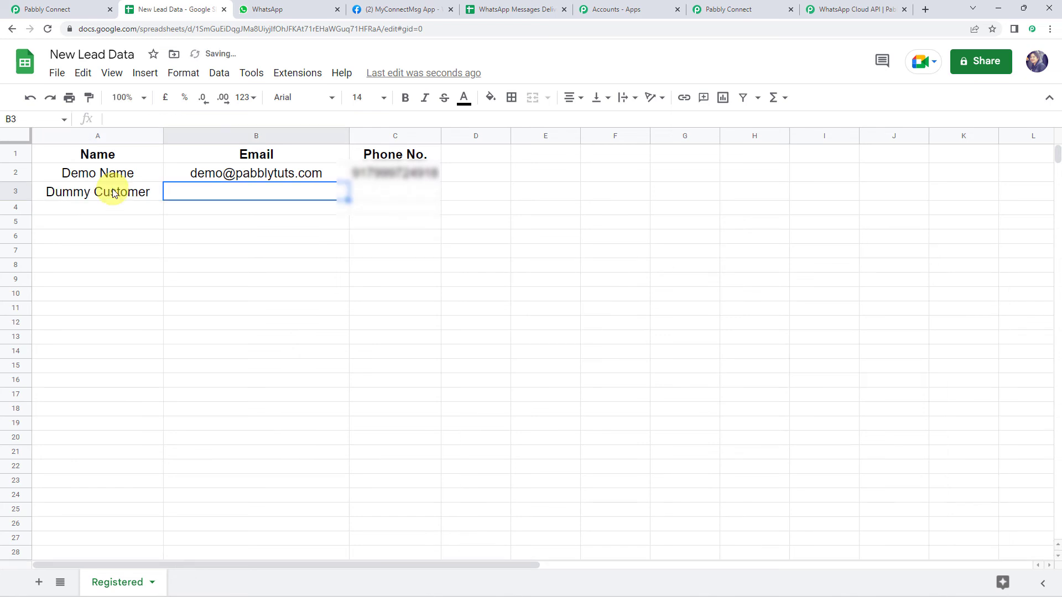
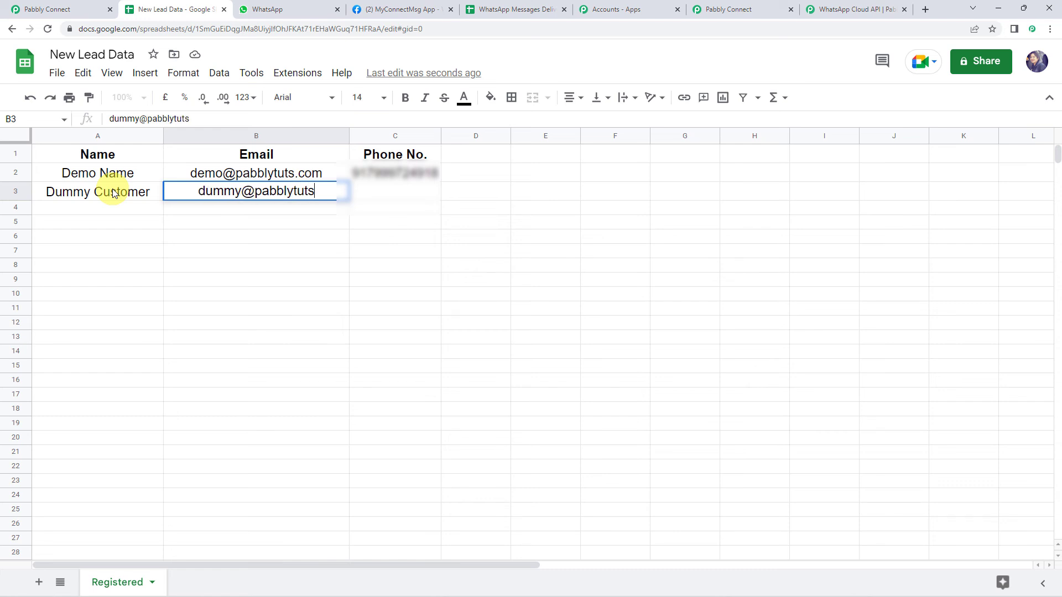
key("Tab")
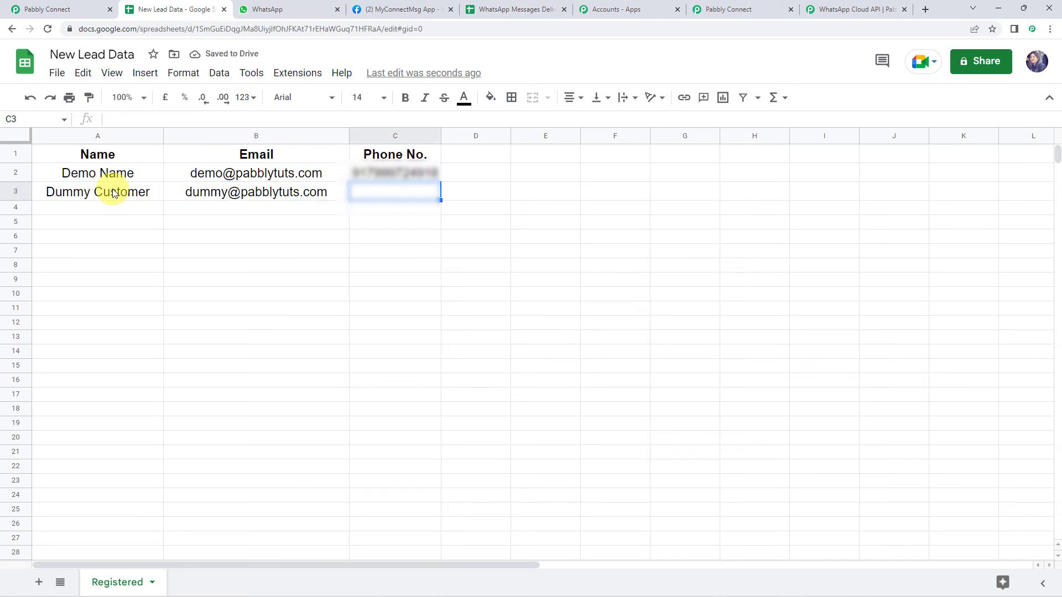
Paste the lead's phone number into C3 and check WhatsApp for the welcome message
key("ctrl+f")
key("Escape")
key("ctrl+v")
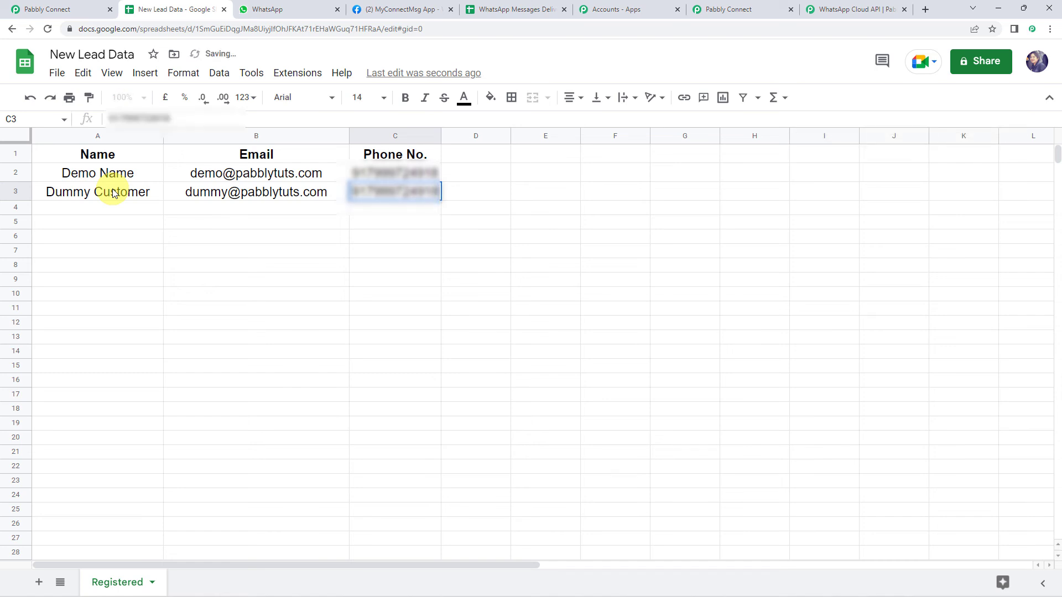
key("Return")
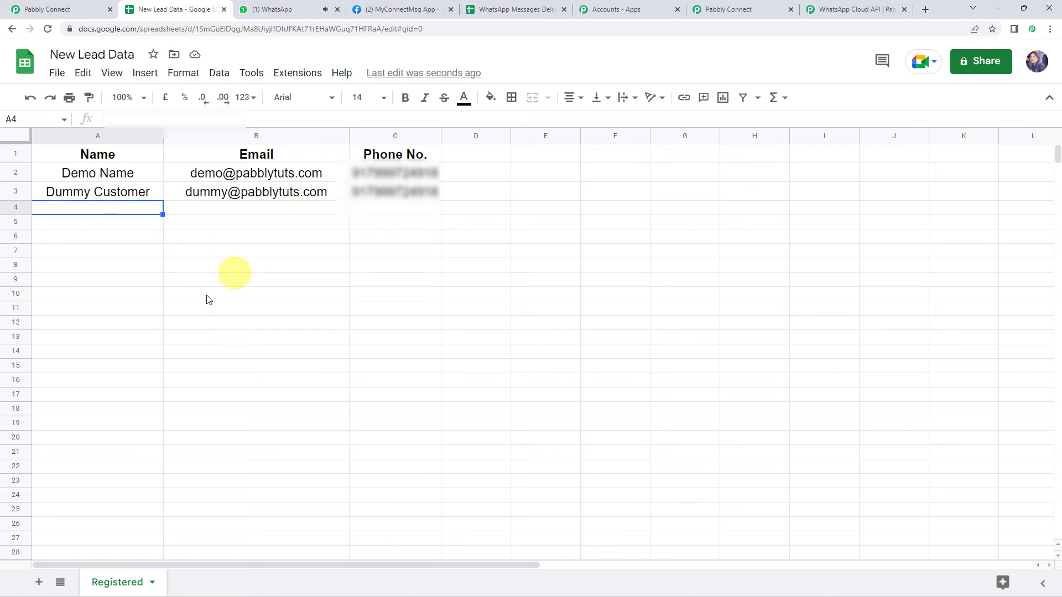
left_click(278, 8)
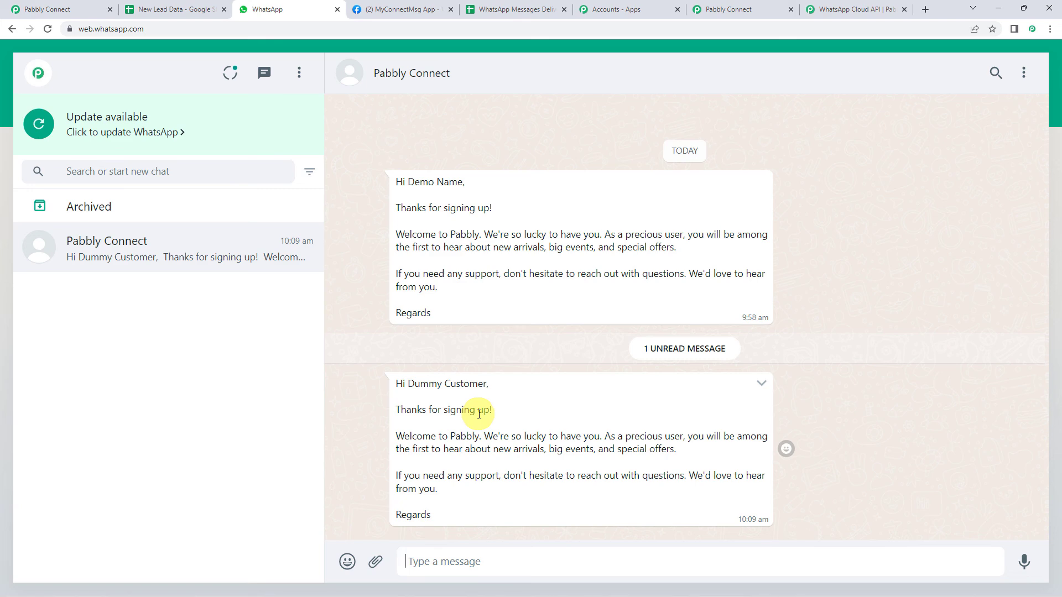
Open the WhatsApp Messages Delivery Status sheet to see the new 'delivered' row
left_click(517, 10)
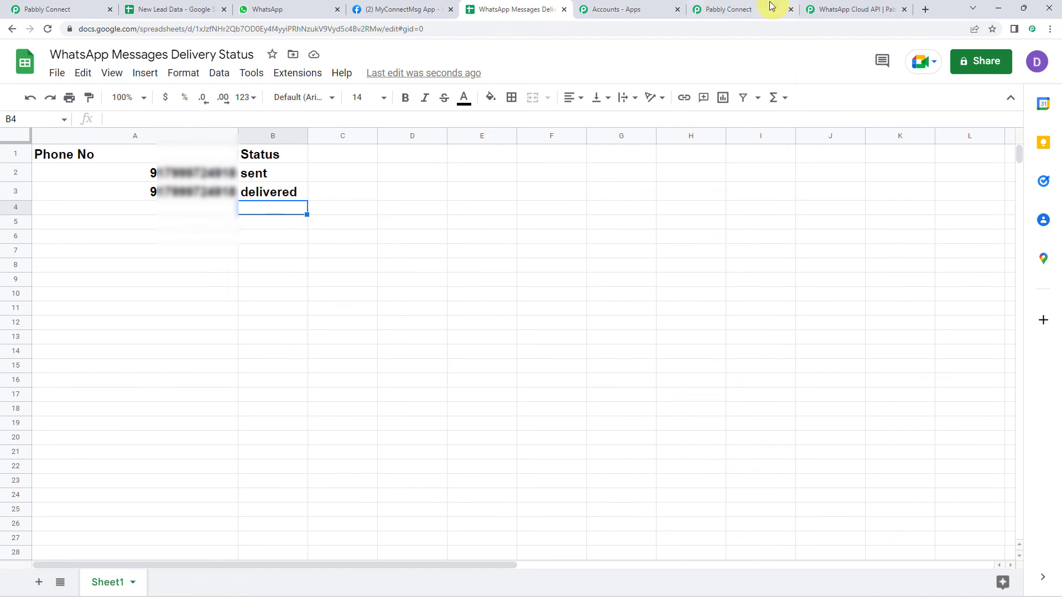
Back in Pabbly Connect, collapse the WhatsApp trigger to view the trigger, filter and Add New Row steps together
left_click(746, 13)
scroll(178, 243, "up", 10)
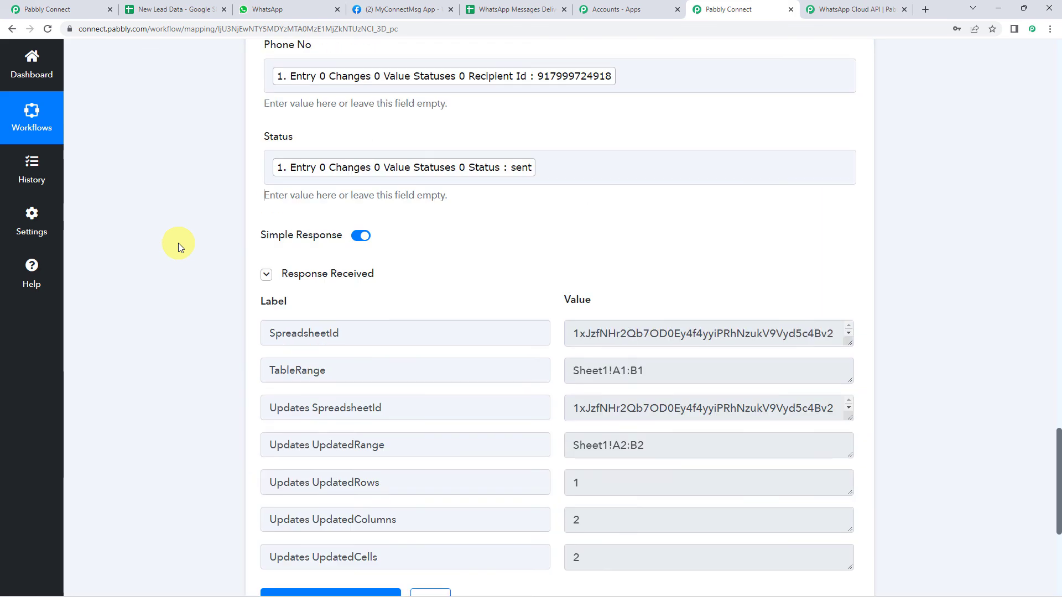
scroll(178, 244, "up", 6)
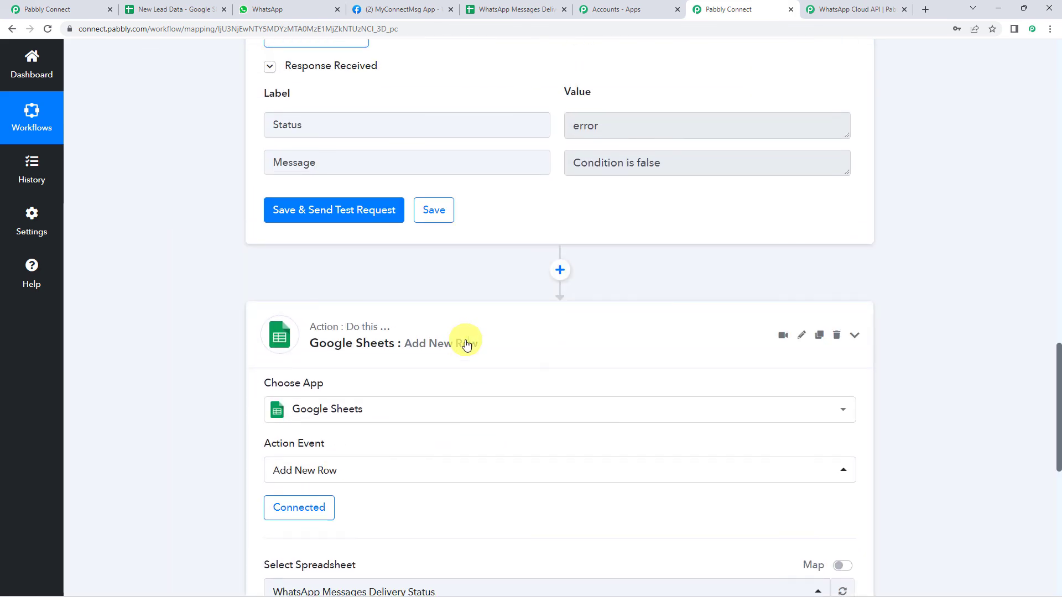
scroll(466, 344, "up", 6)
scroll(467, 344, "up", 15)
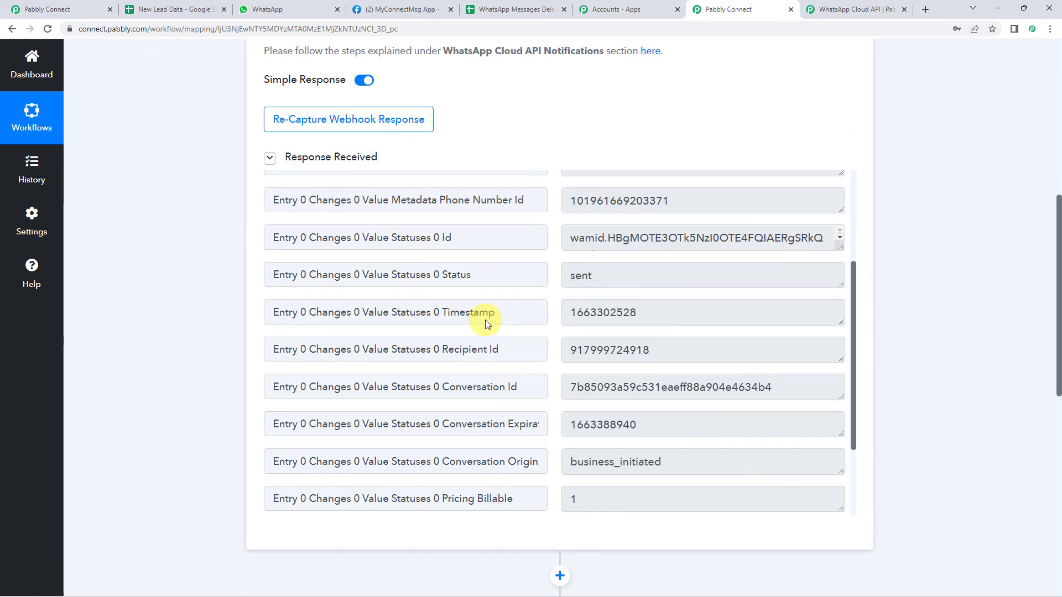
scroll(485, 319, "up", 10)
left_click(507, 241)
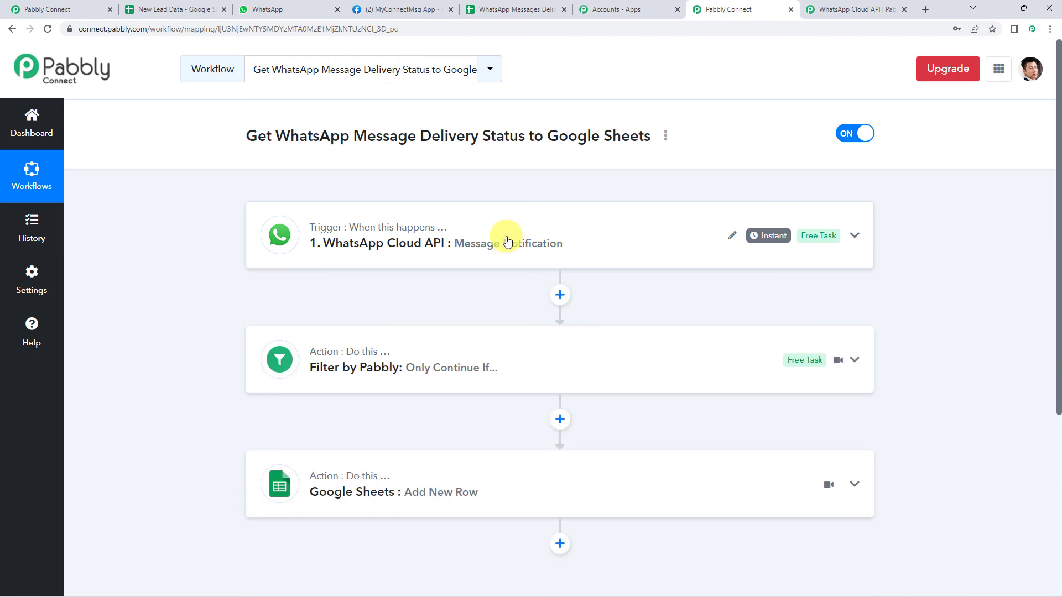